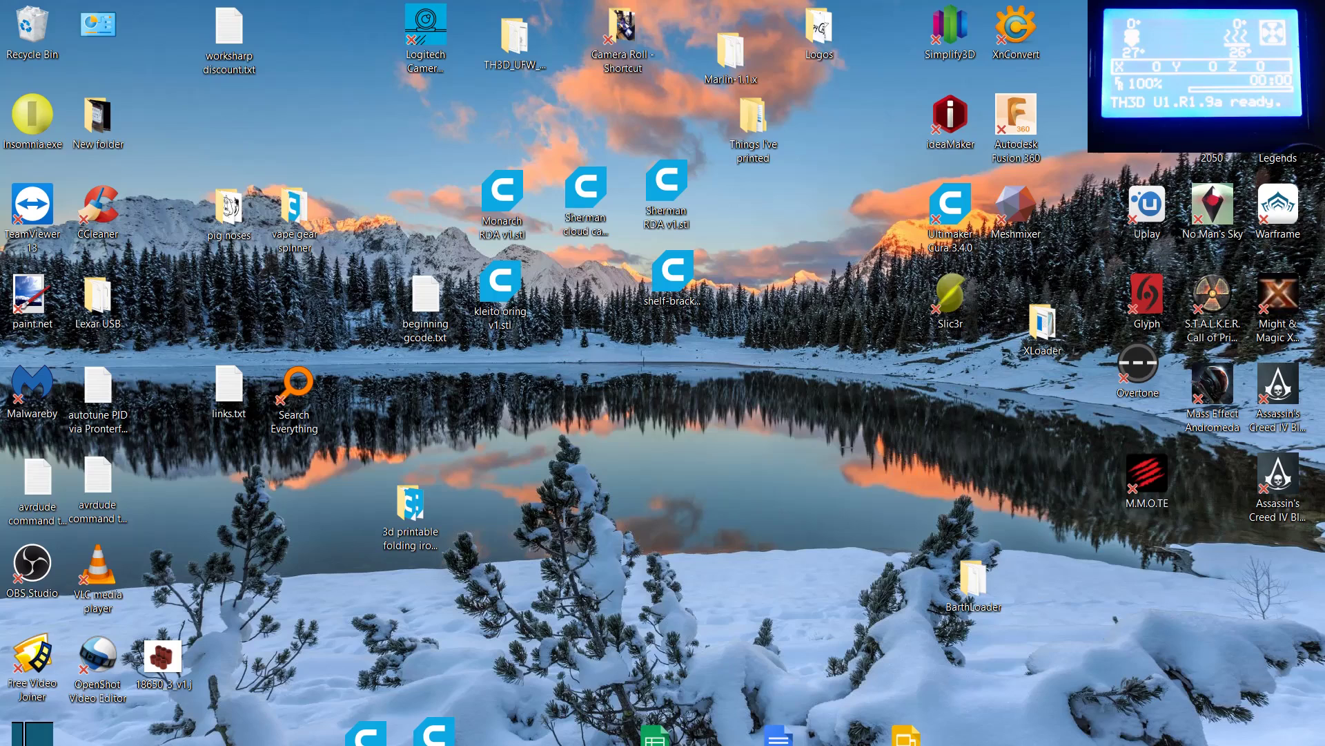
# Switch to the web browser and search Google for "ender 3 firmware" in a new tab.
pyautogui.hotkey('alt', 'Tab')
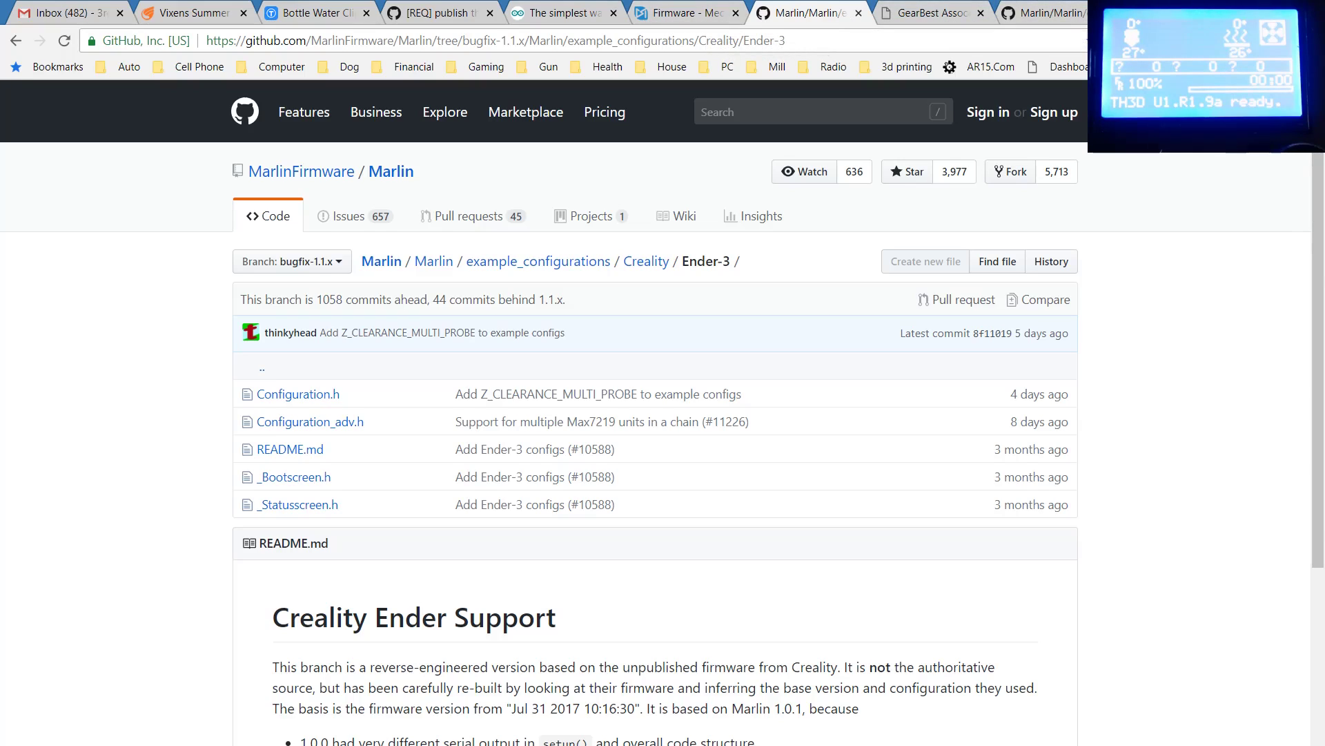
pyautogui.hotkey('alt', 'f')
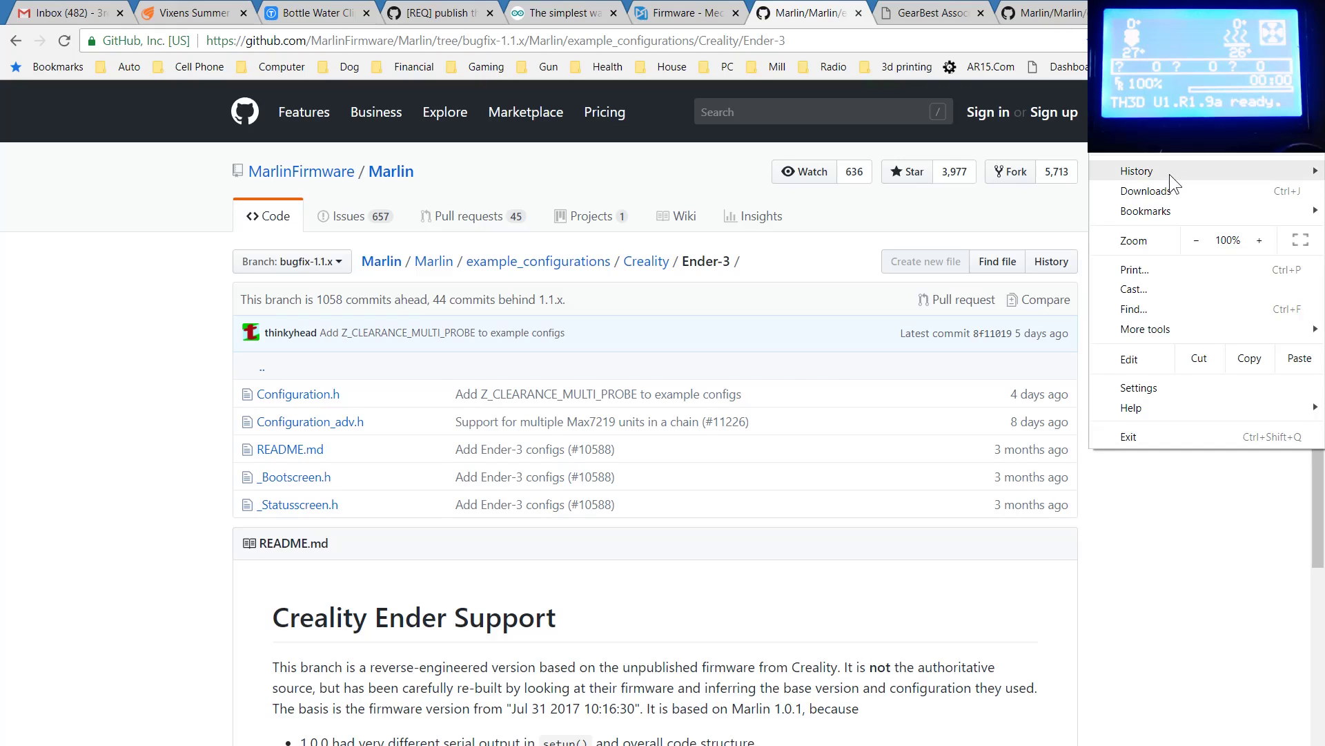
pyautogui.moveTo(1169, 174)
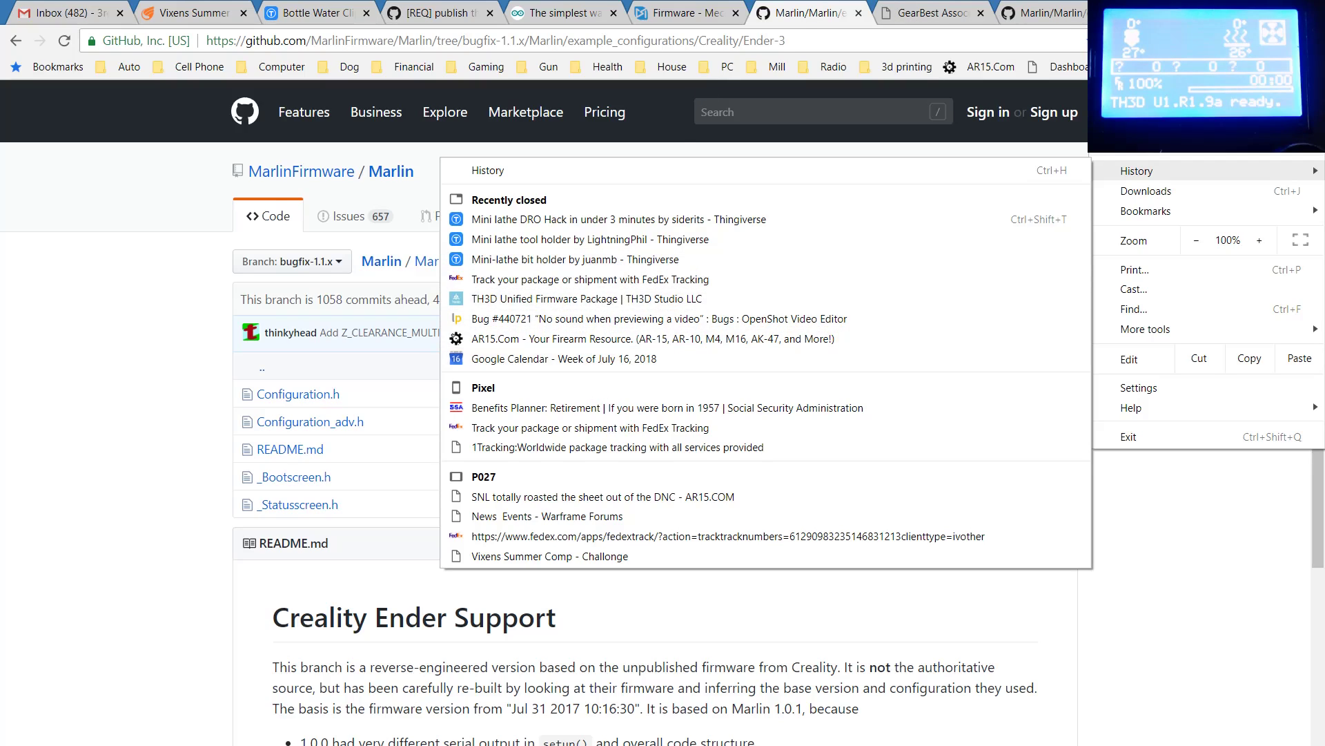
pyautogui.hotkey('ctrl', 't')
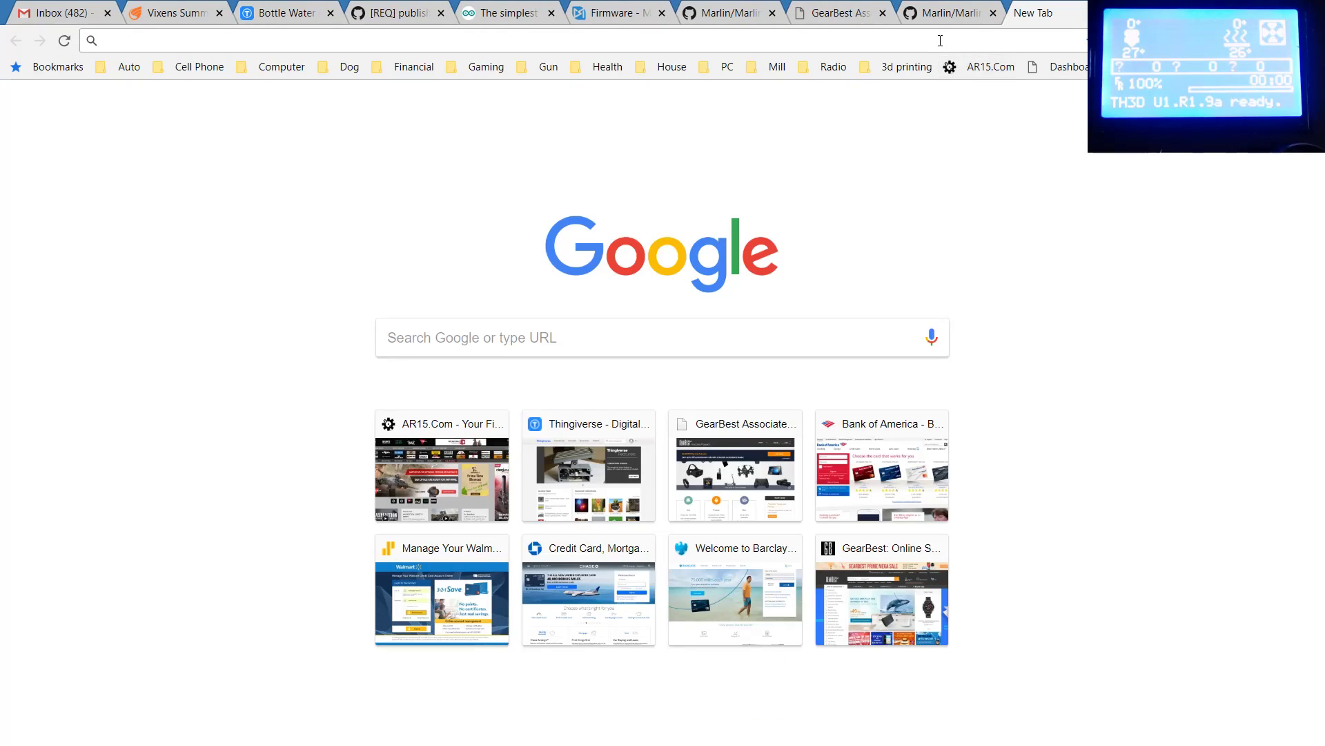
pyautogui.write('ender ')
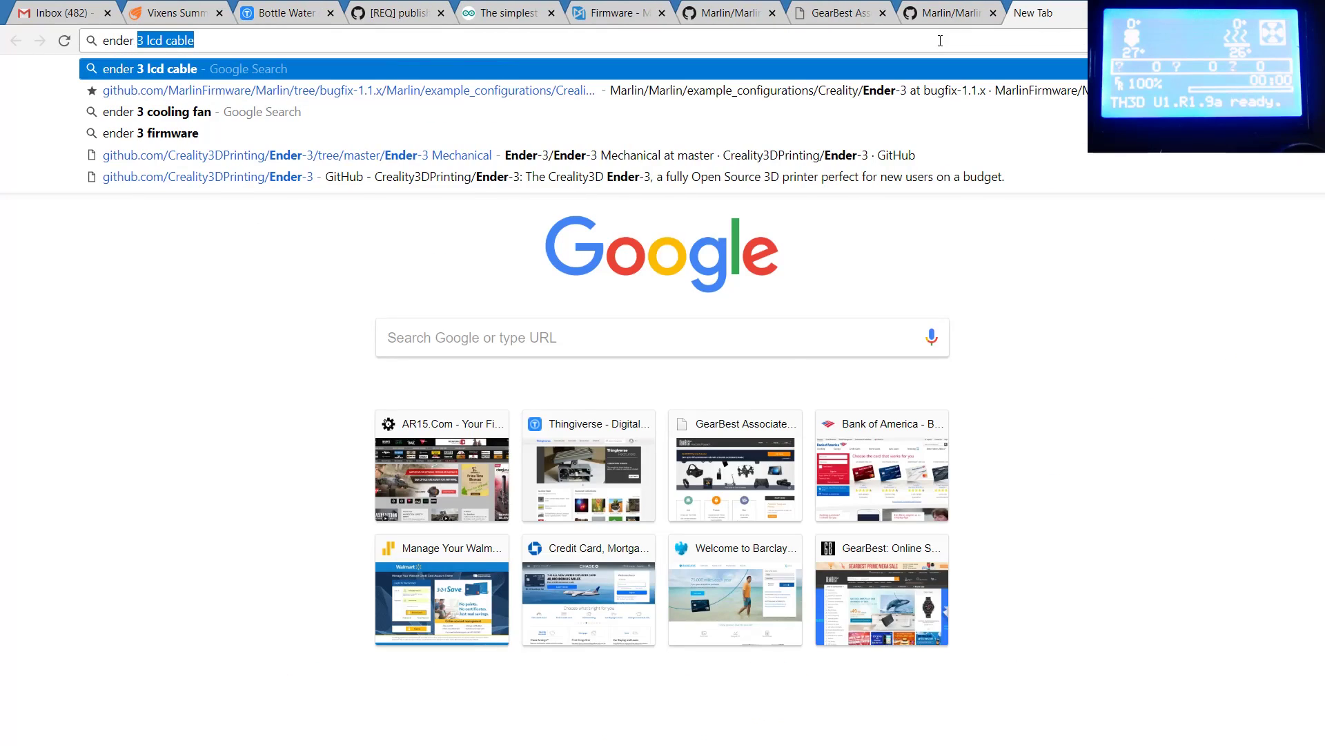
pyautogui.write('3 firmware')
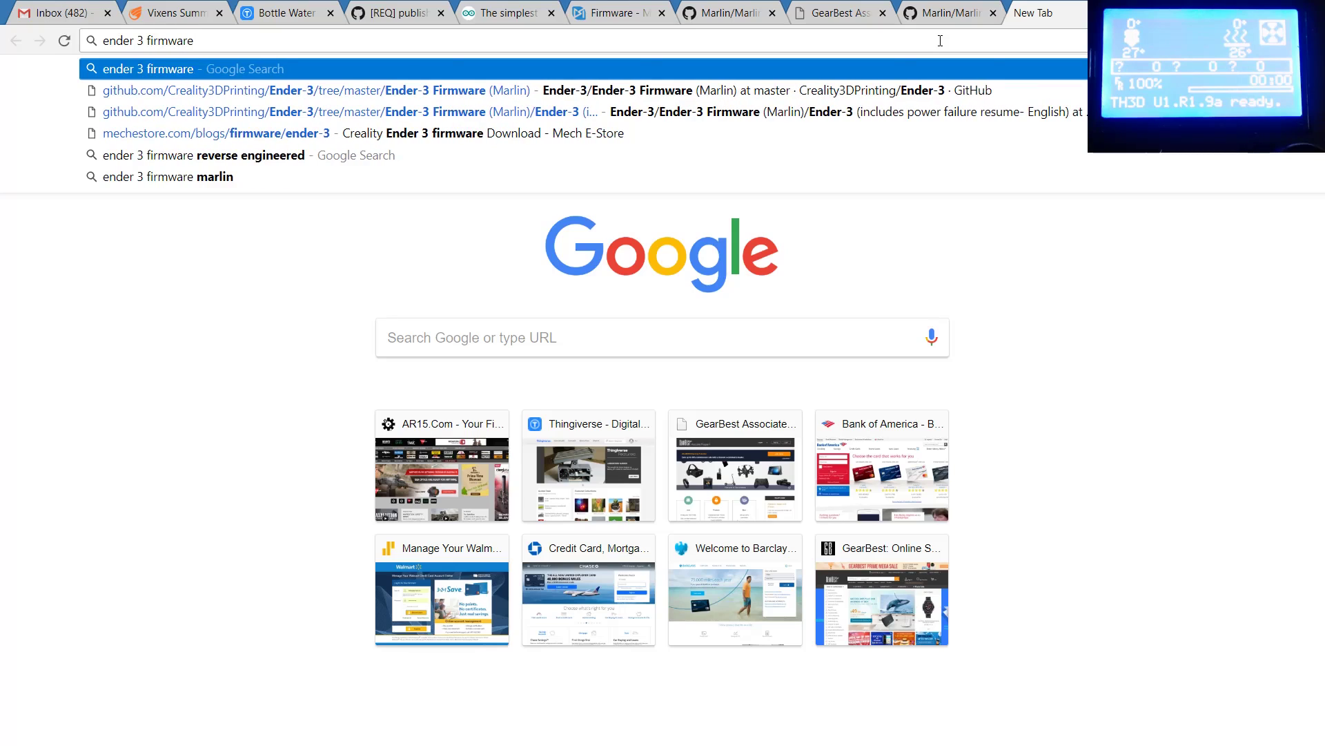
pyautogui.press('Return')
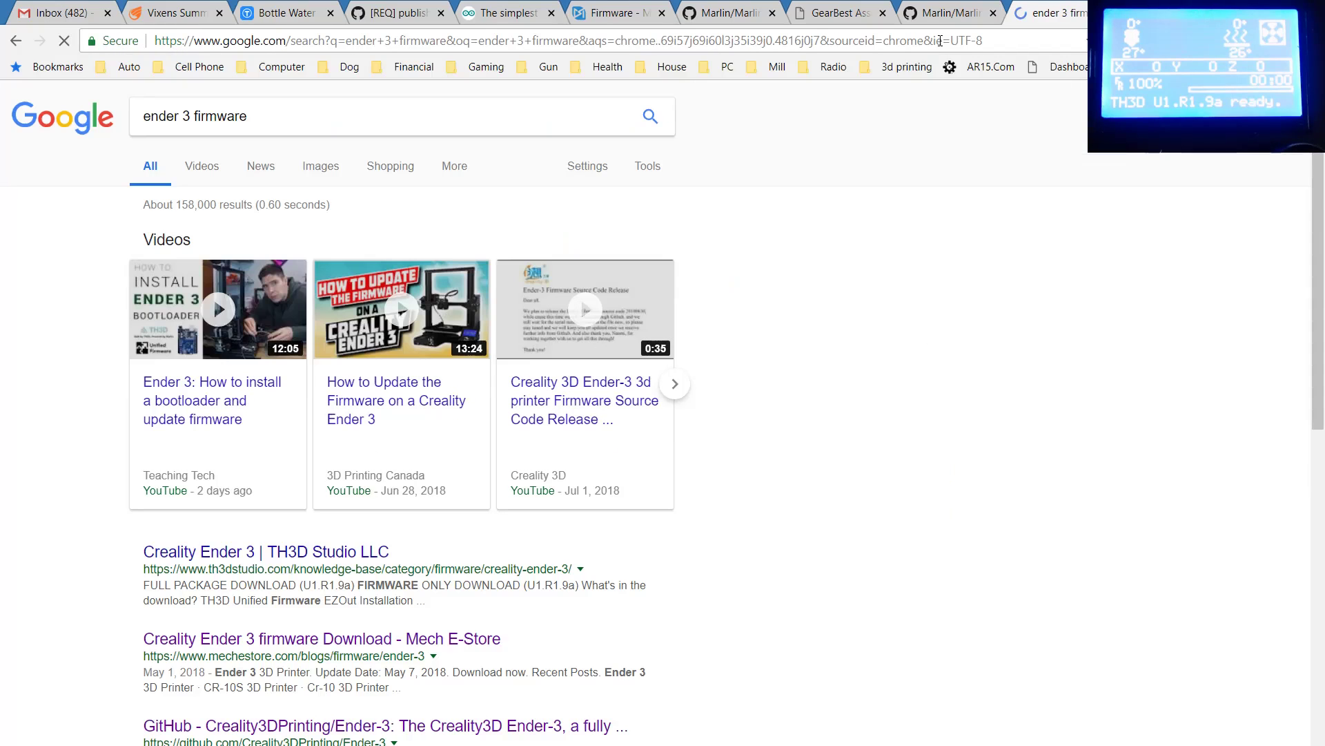
pyautogui.click(271, 110)
pyautogui.press('BackSpace')
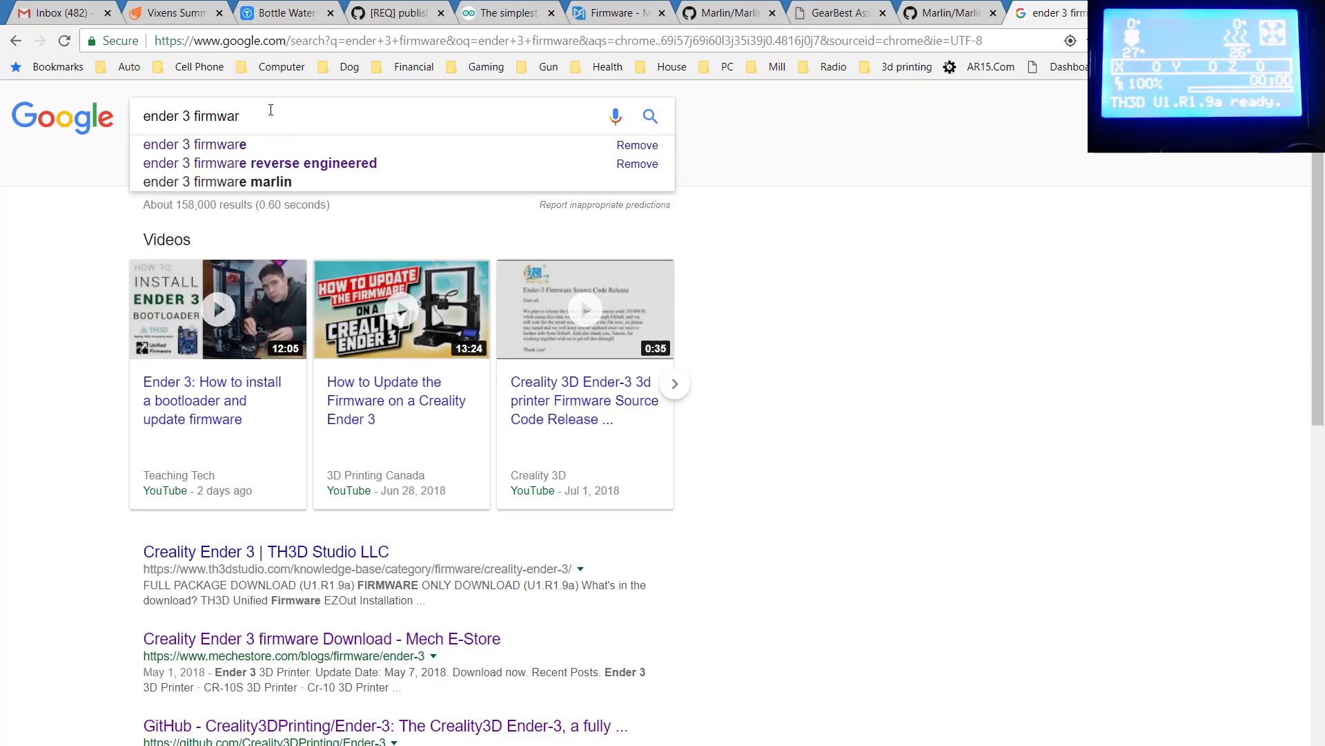
pyautogui.click(279, 40)
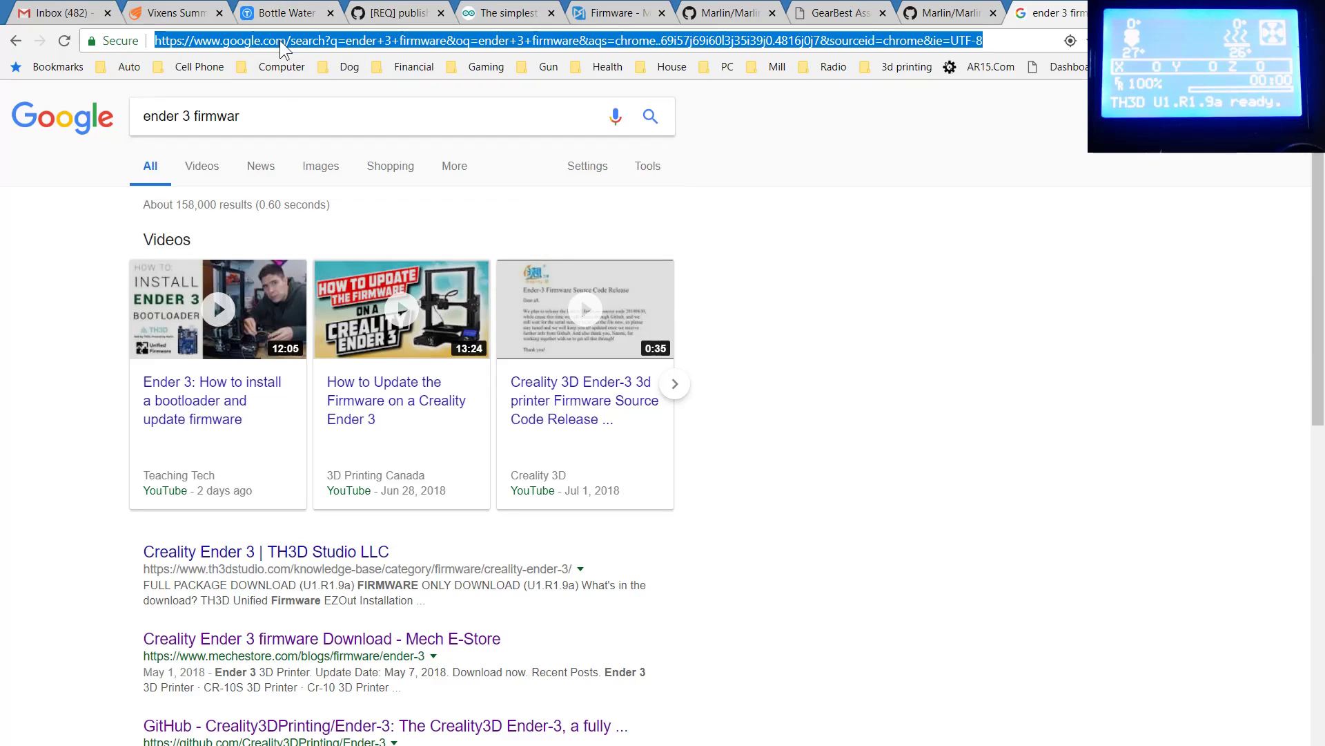
pyautogui.write('ender')
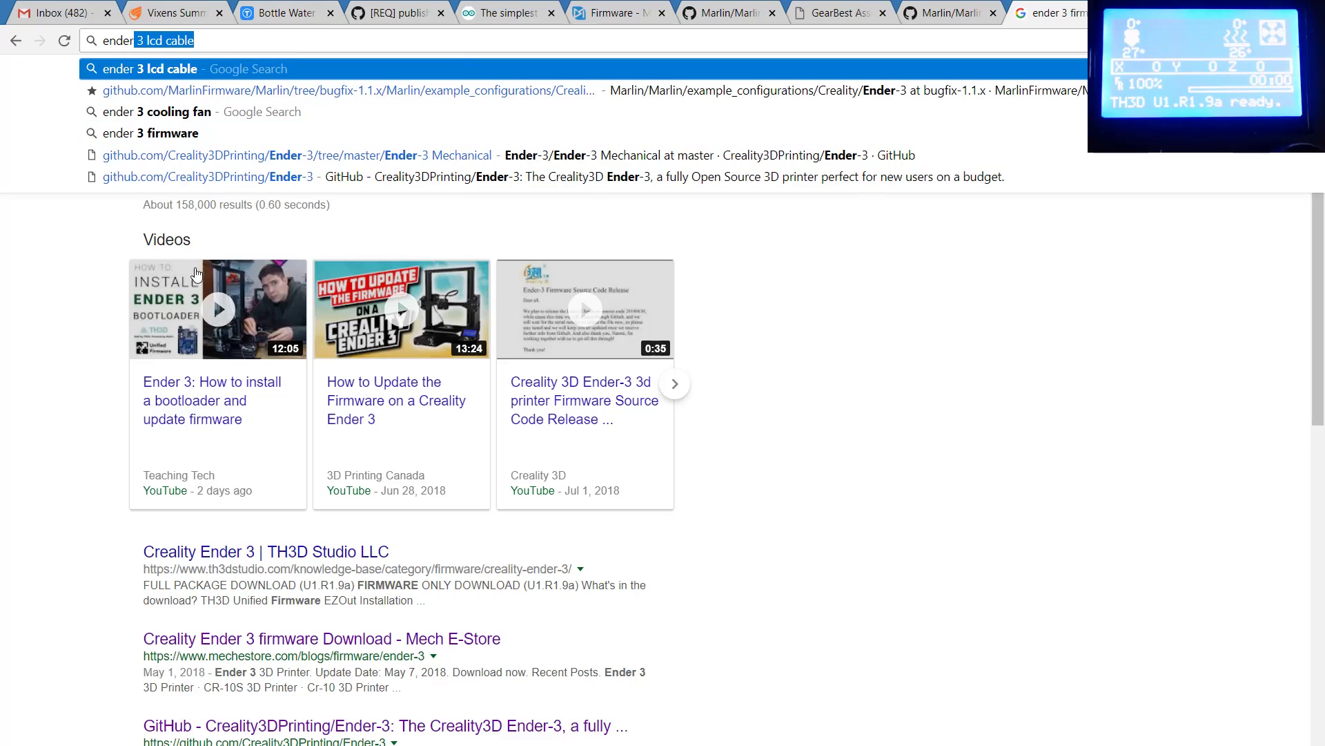
# View the Mech E-Store firmware download page for the Ender 3, and return to Marlin's Ender-3 example configurations on GitHub.
pyautogui.click(309, 639)
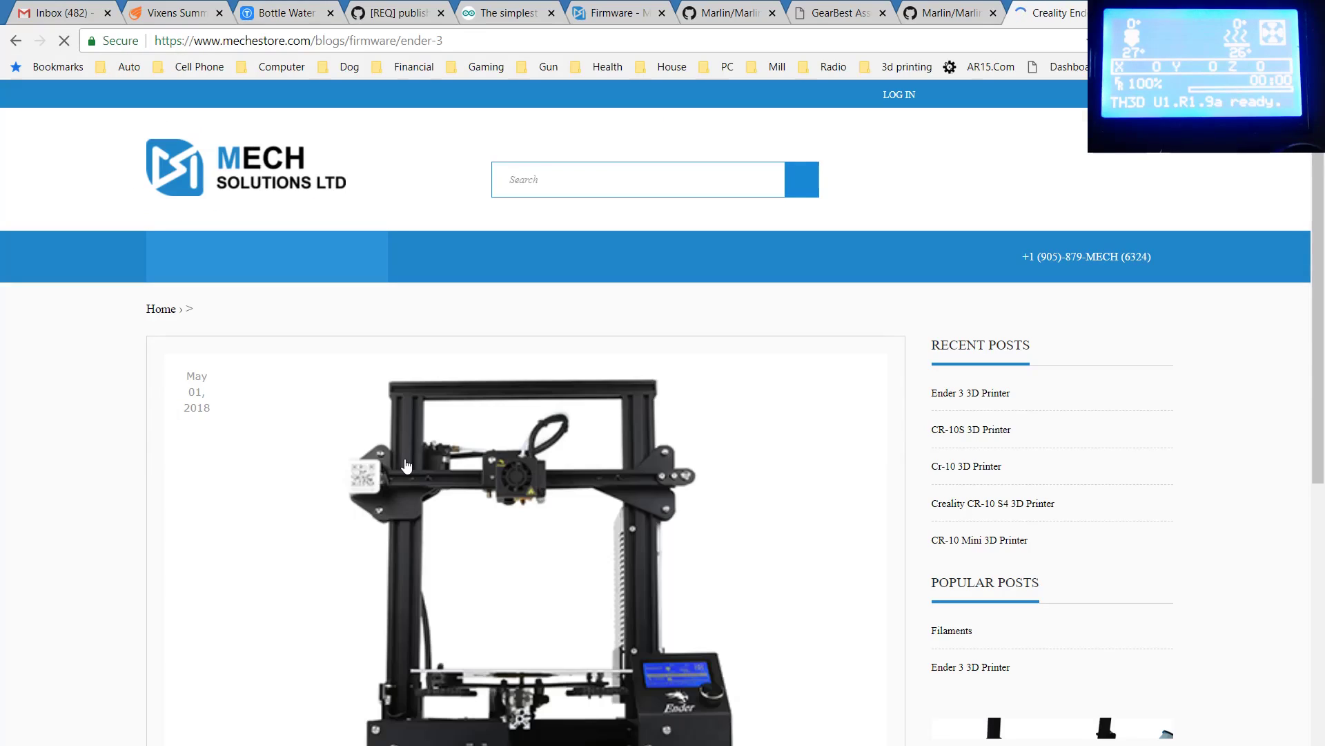
pyautogui.scroll(-3, 490, 459)
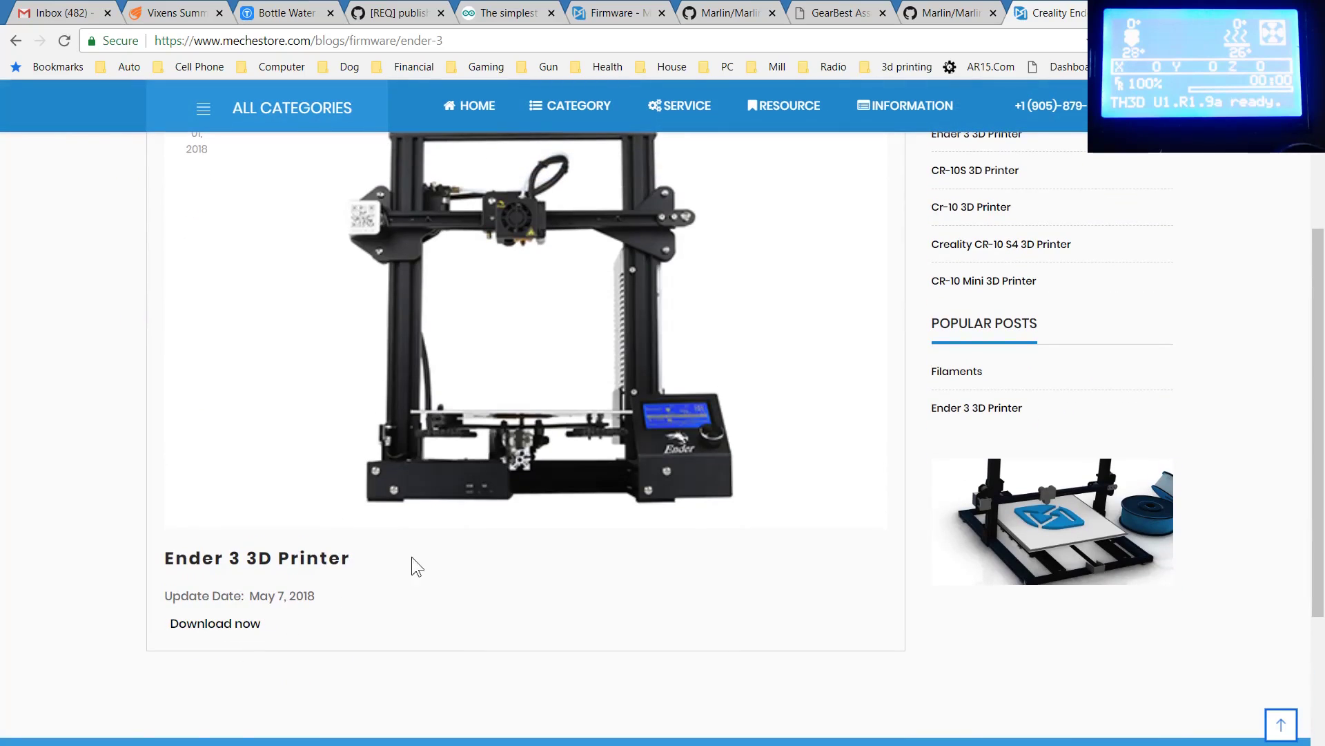
pyautogui.scroll(3, 349, 569)
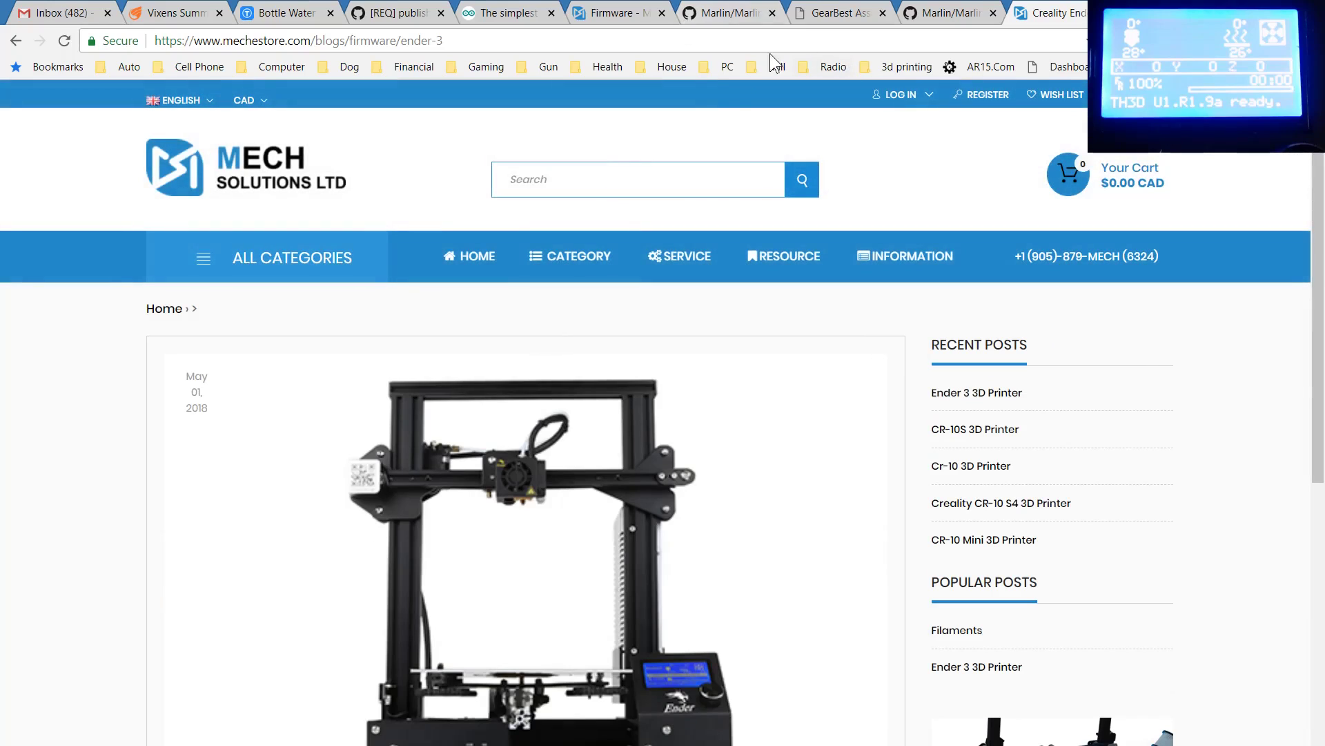
pyautogui.click(940, 15)
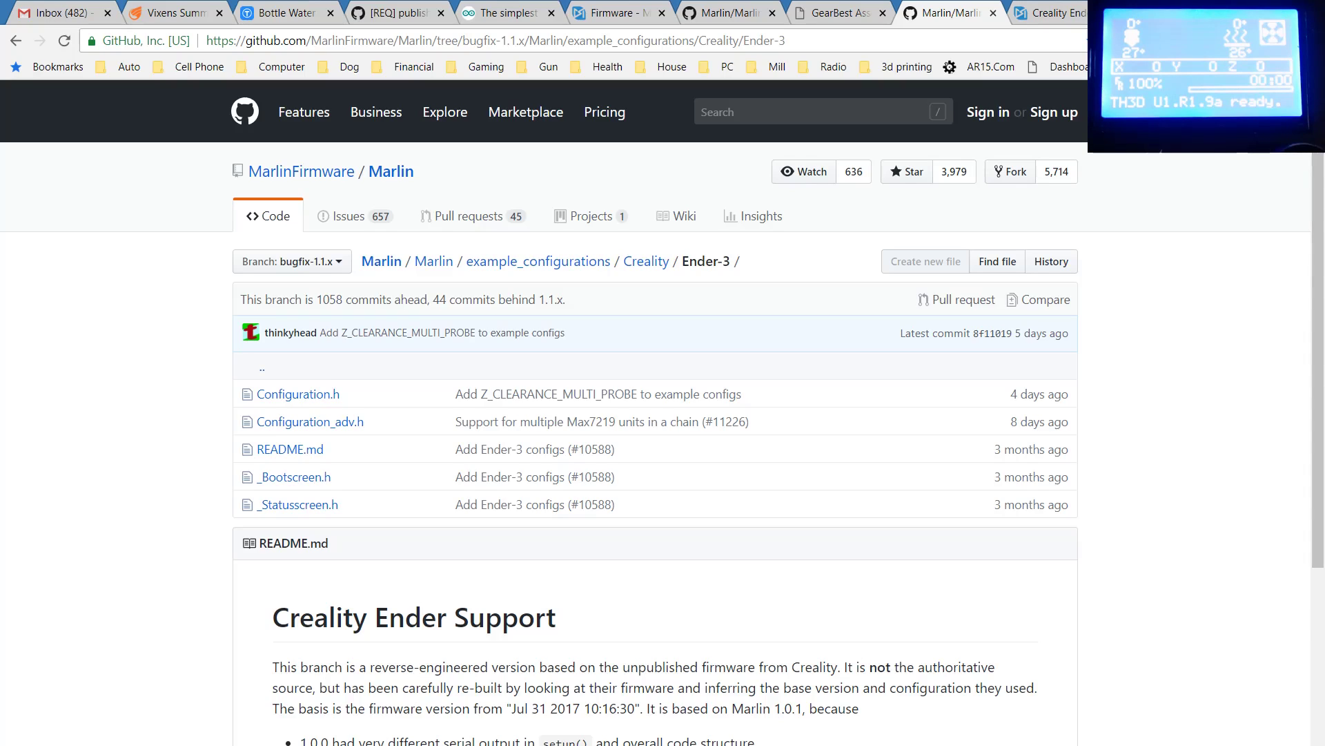
# Switch to the Arduino window holding TH3DUF's Configuration.h and shrink the output console to enlarge the code area.
pyautogui.press('super+d')
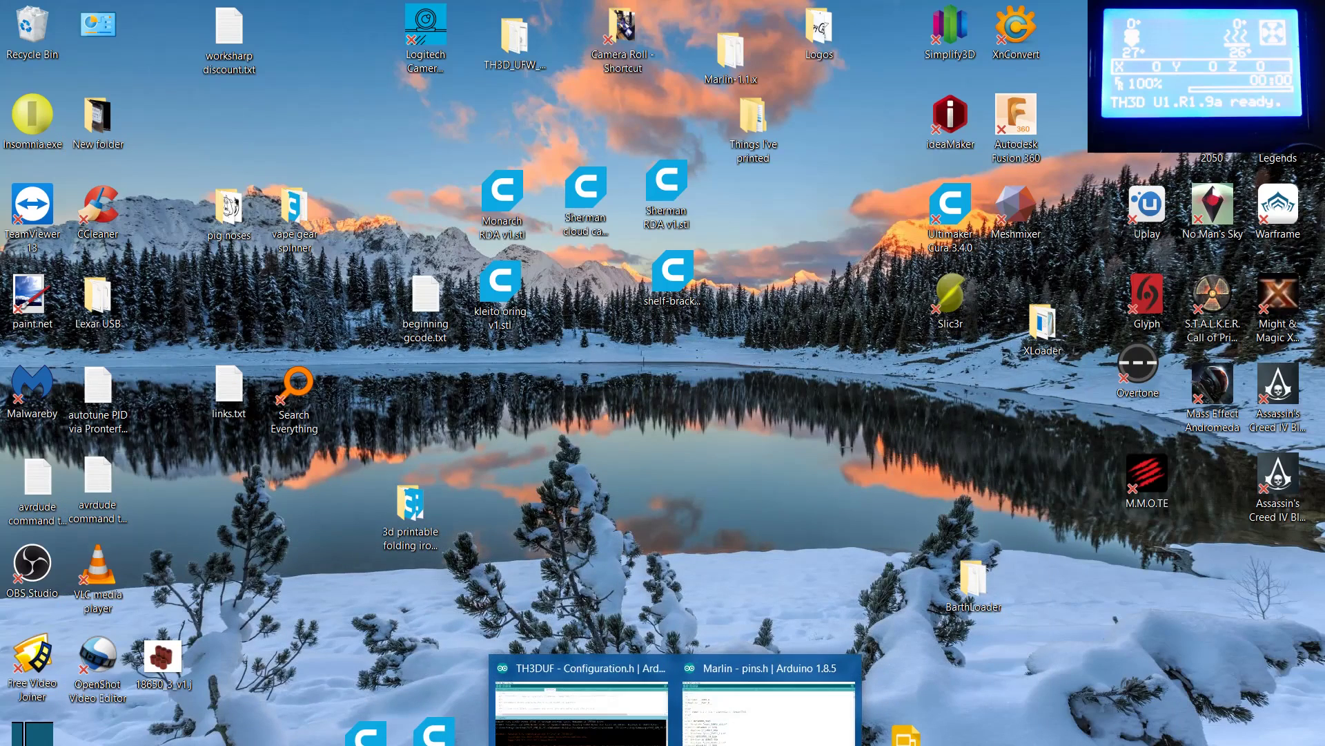
pyautogui.moveTo(717, 737)
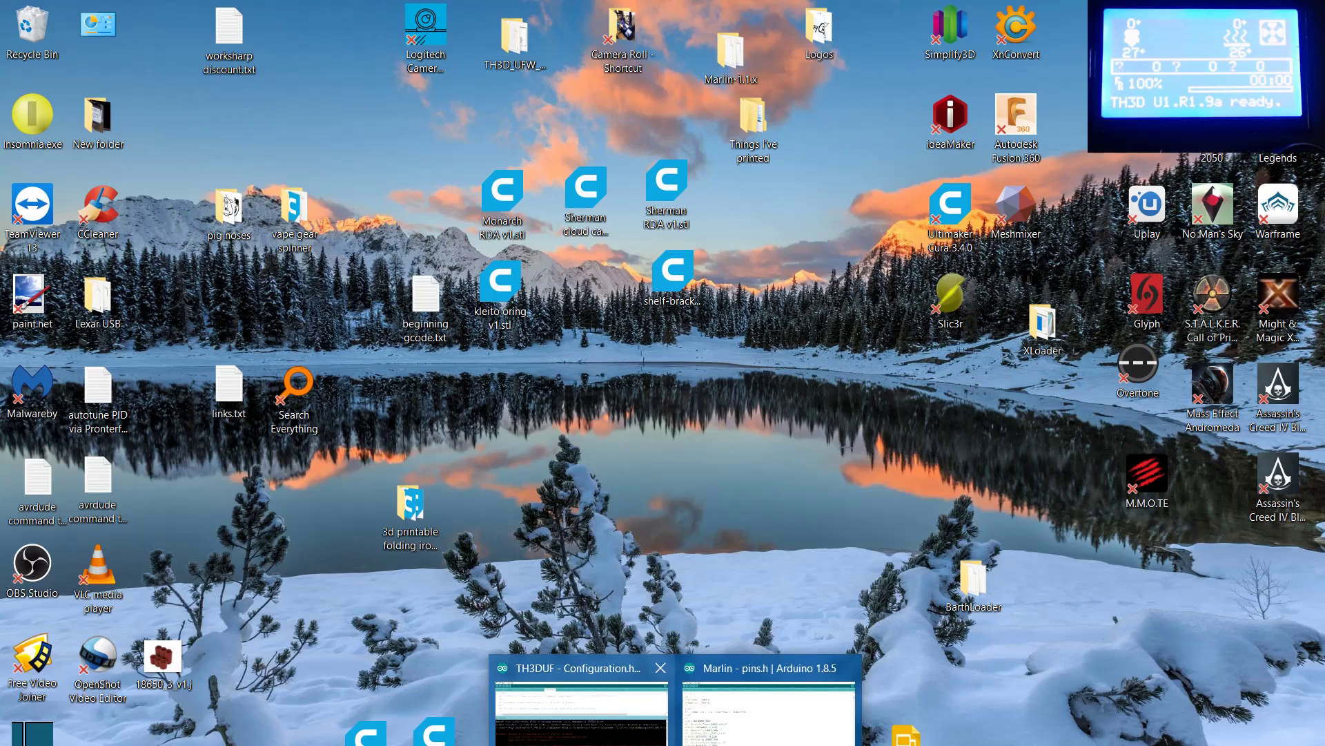
pyautogui.click(584, 697)
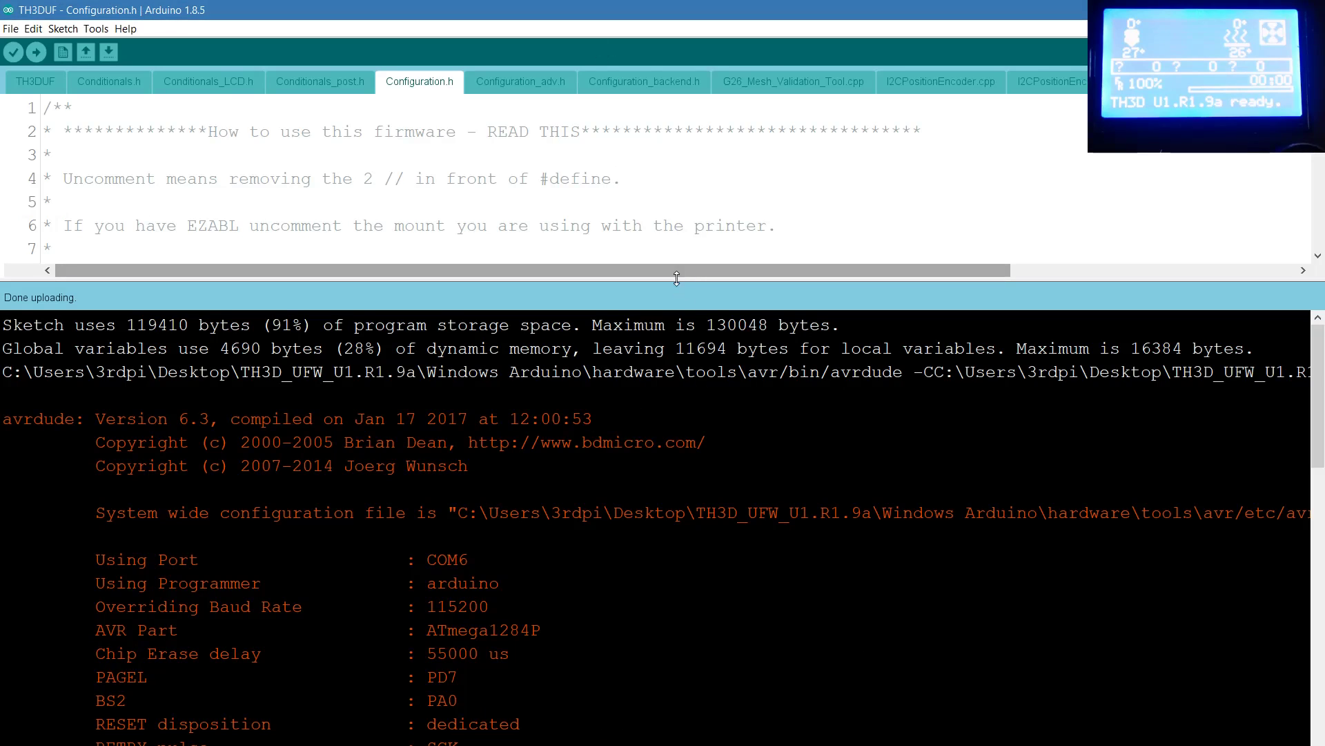
pyautogui.moveTo(679, 283); pyautogui.dragTo(661, 640)
# Look through the printer options in Configuration.h and examine the Creality Ender 3 section with its ENDER3 define.
pyautogui.scroll(-20, 635, 287)
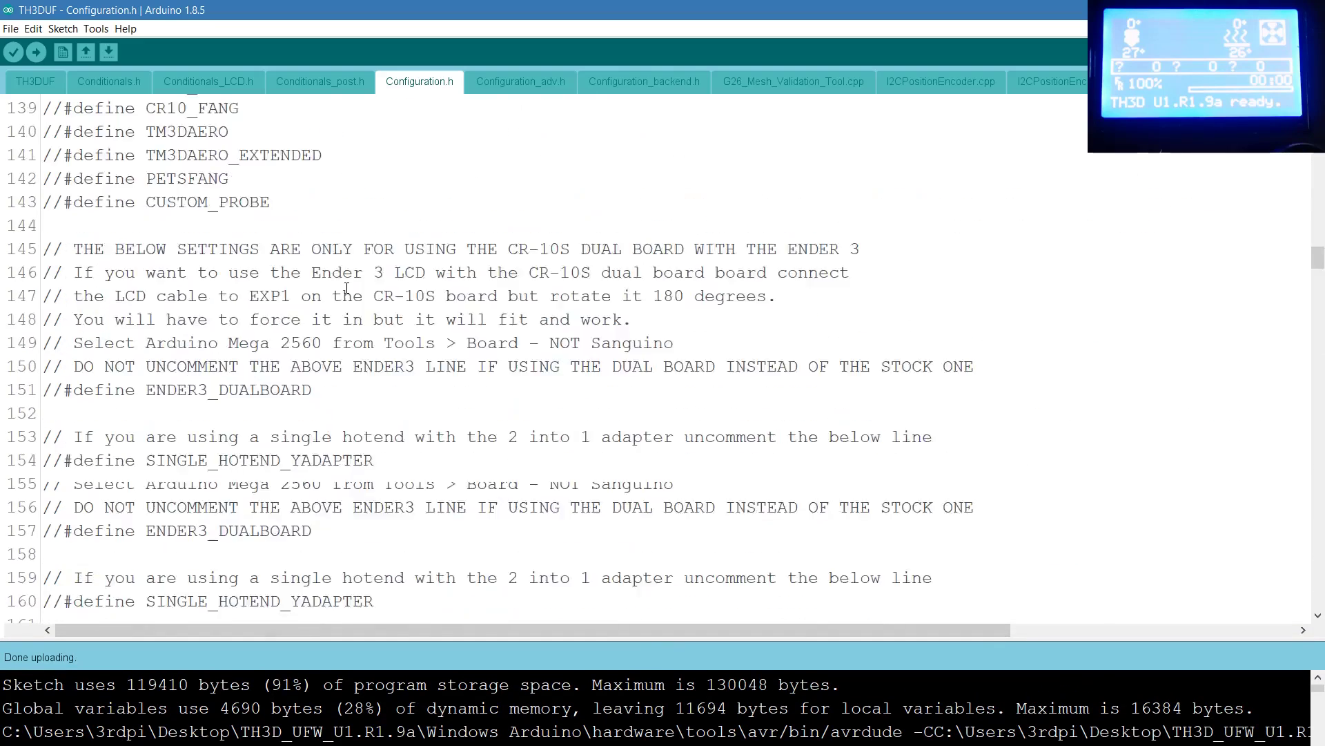
pyautogui.scroll(-14, 346, 289)
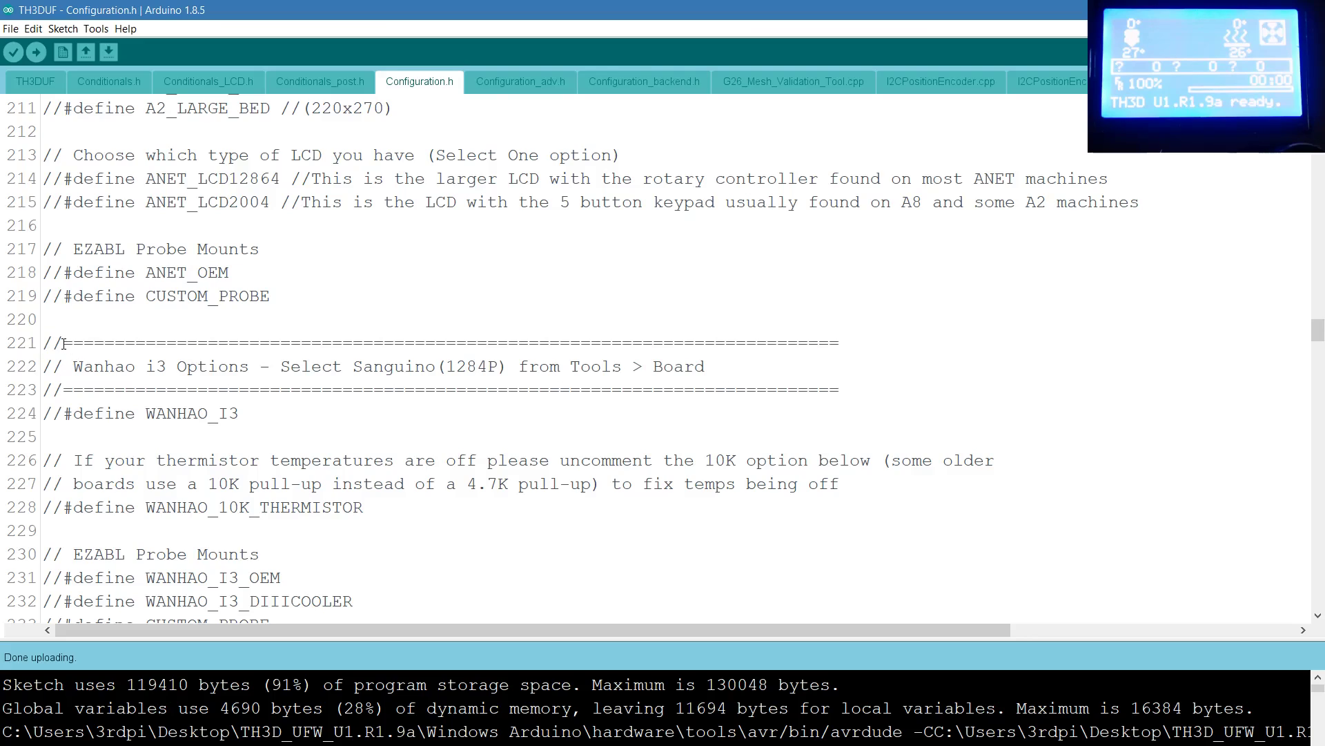
pyautogui.scroll(-2, 63, 343)
pyautogui.scroll(-5, 63, 343)
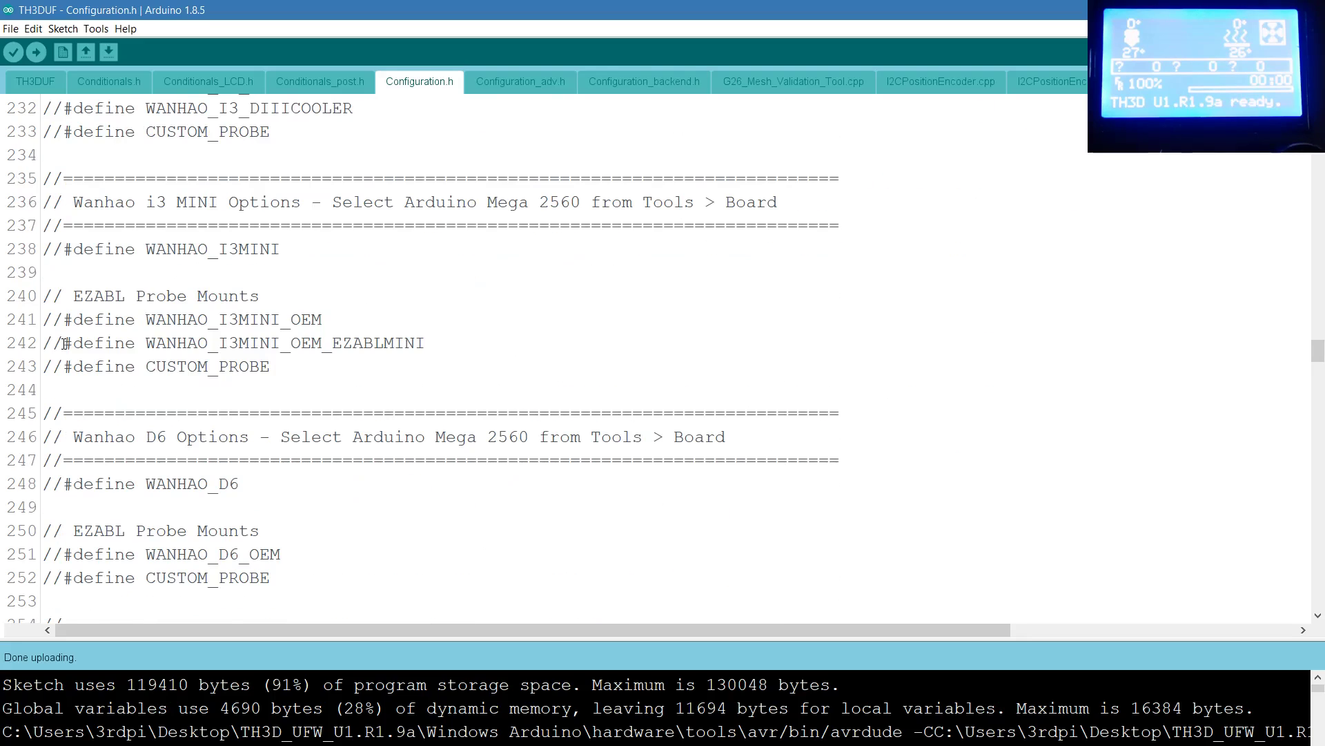
pyautogui.scroll(20, 64, 344)
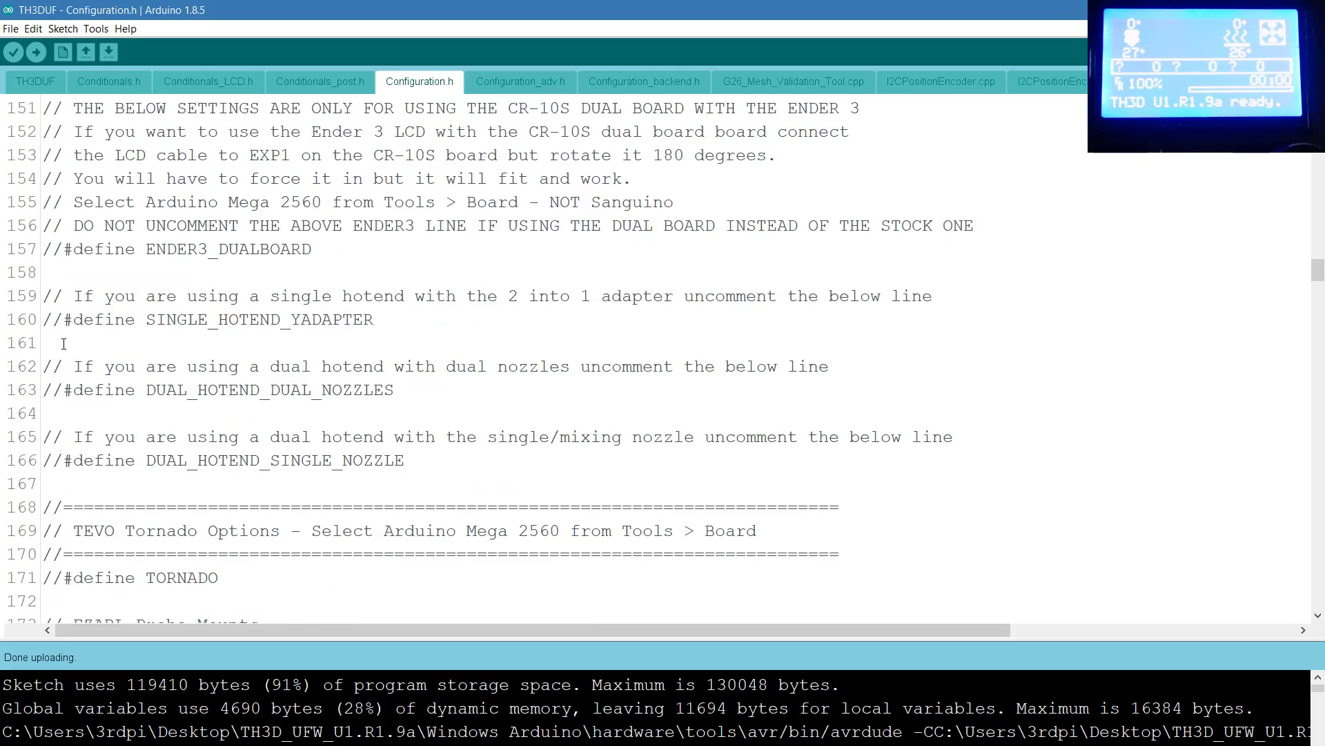
pyautogui.scroll(9, 64, 343)
pyautogui.scroll(-1, 64, 343)
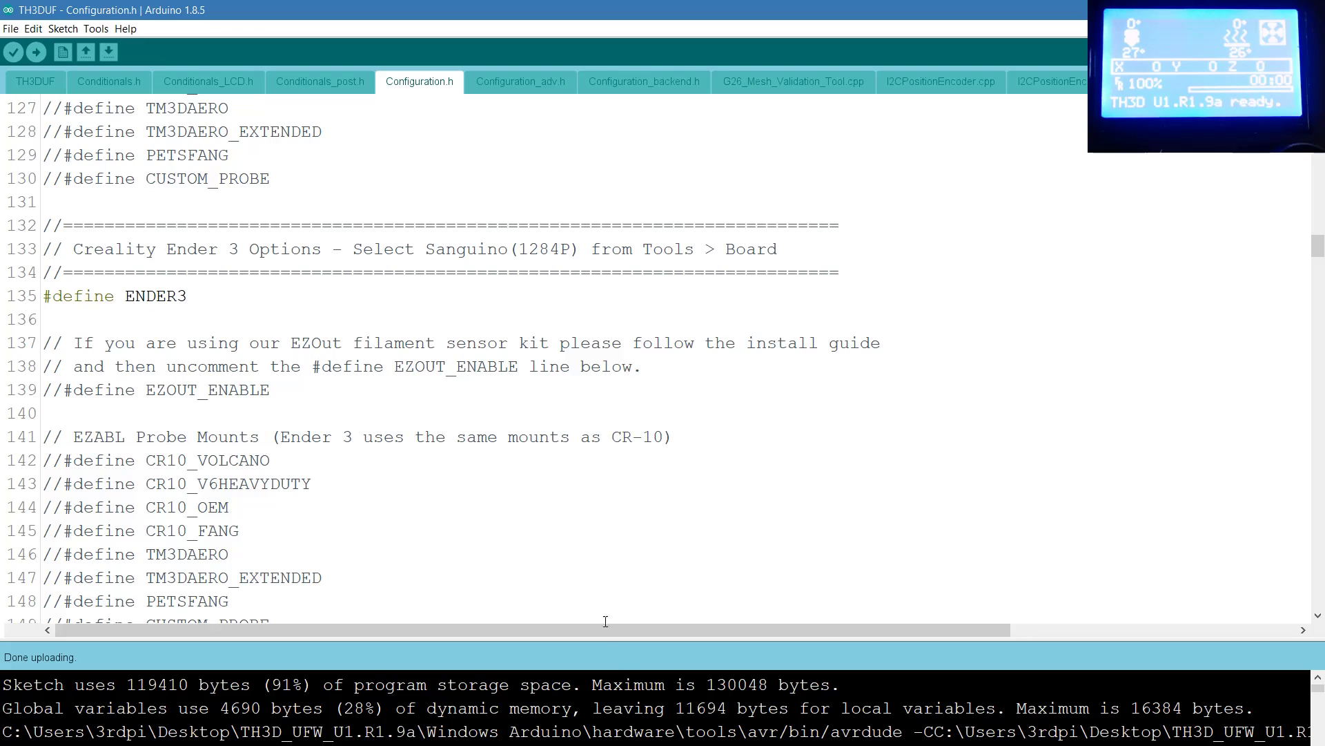
# Enlarge the output console and examine the avrdude upload log, including the full avrdude command line.
pyautogui.scroll(-10, 594, 732)
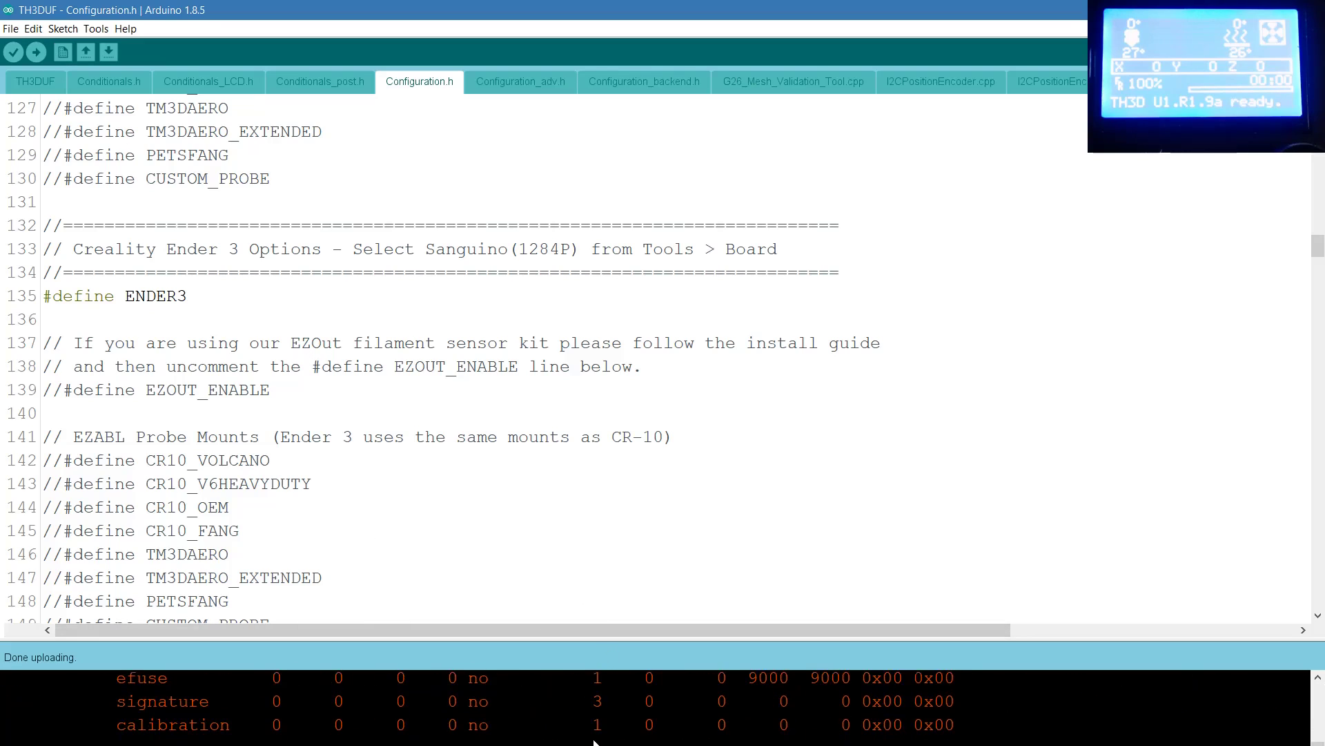
pyautogui.scroll(-5, 592, 732)
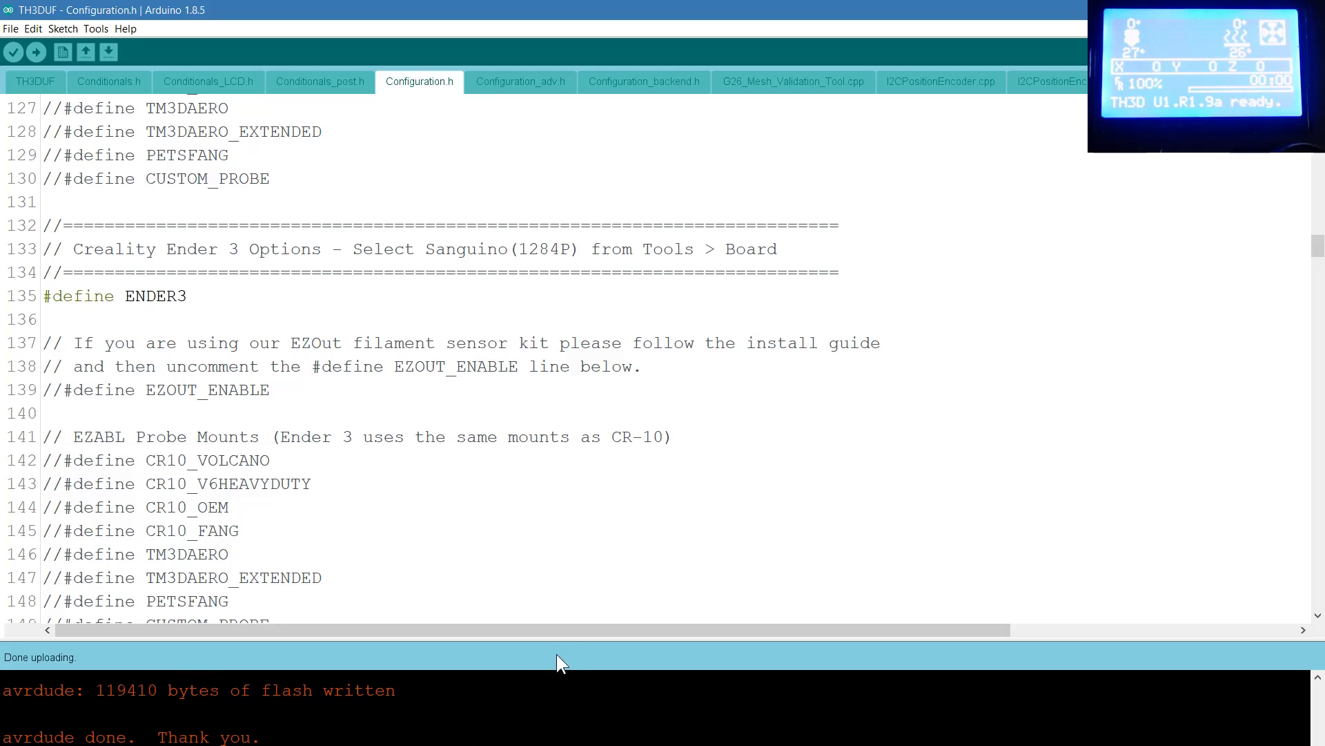
pyautogui.moveTo(557, 639); pyautogui.dragTo(566, 265)
pyautogui.scroll(10, 604, 538)
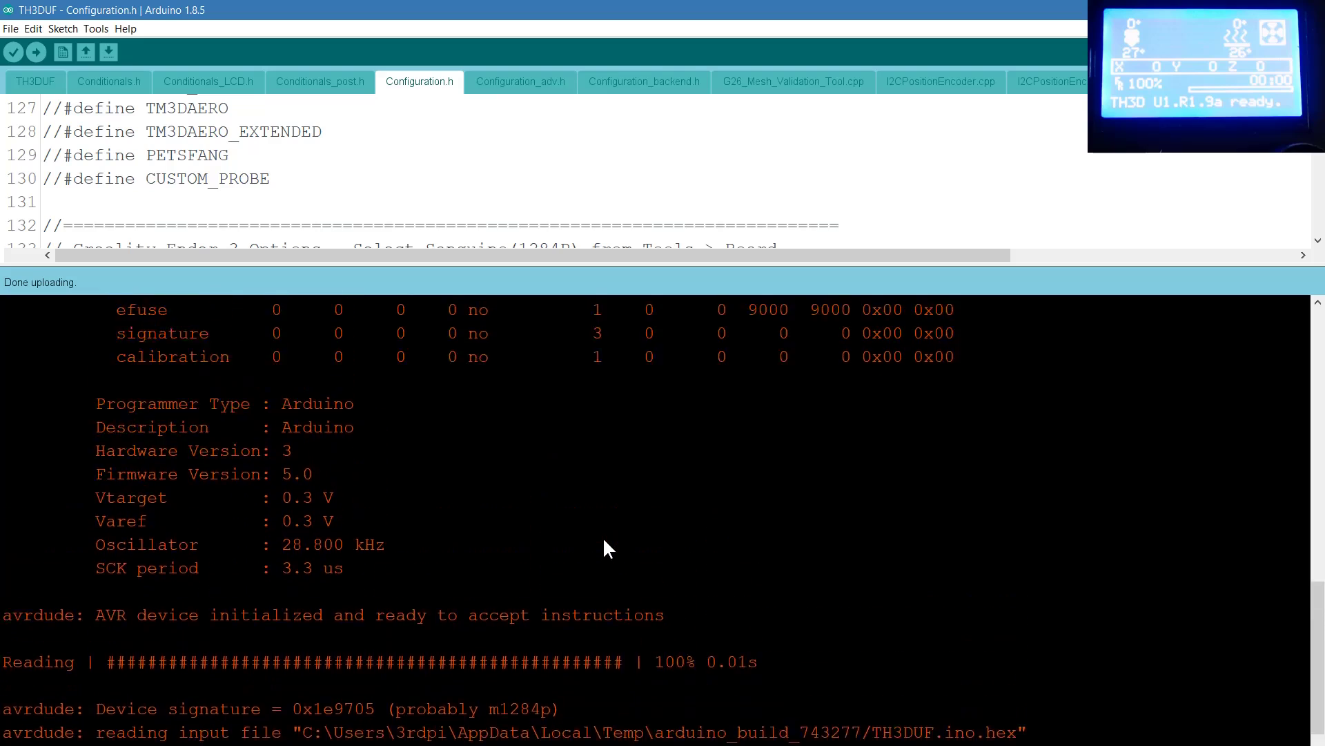
pyautogui.scroll(5, 604, 549)
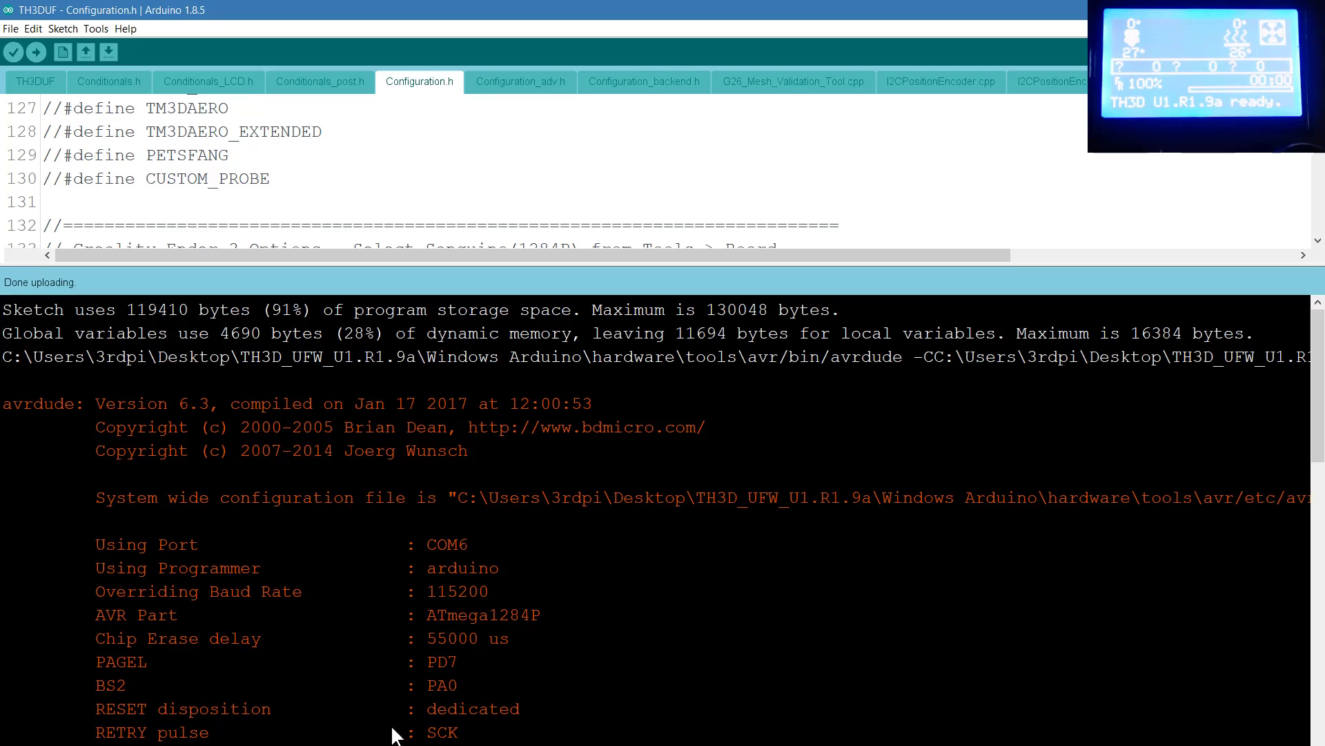
pyautogui.hscroll(20, 656, 518)
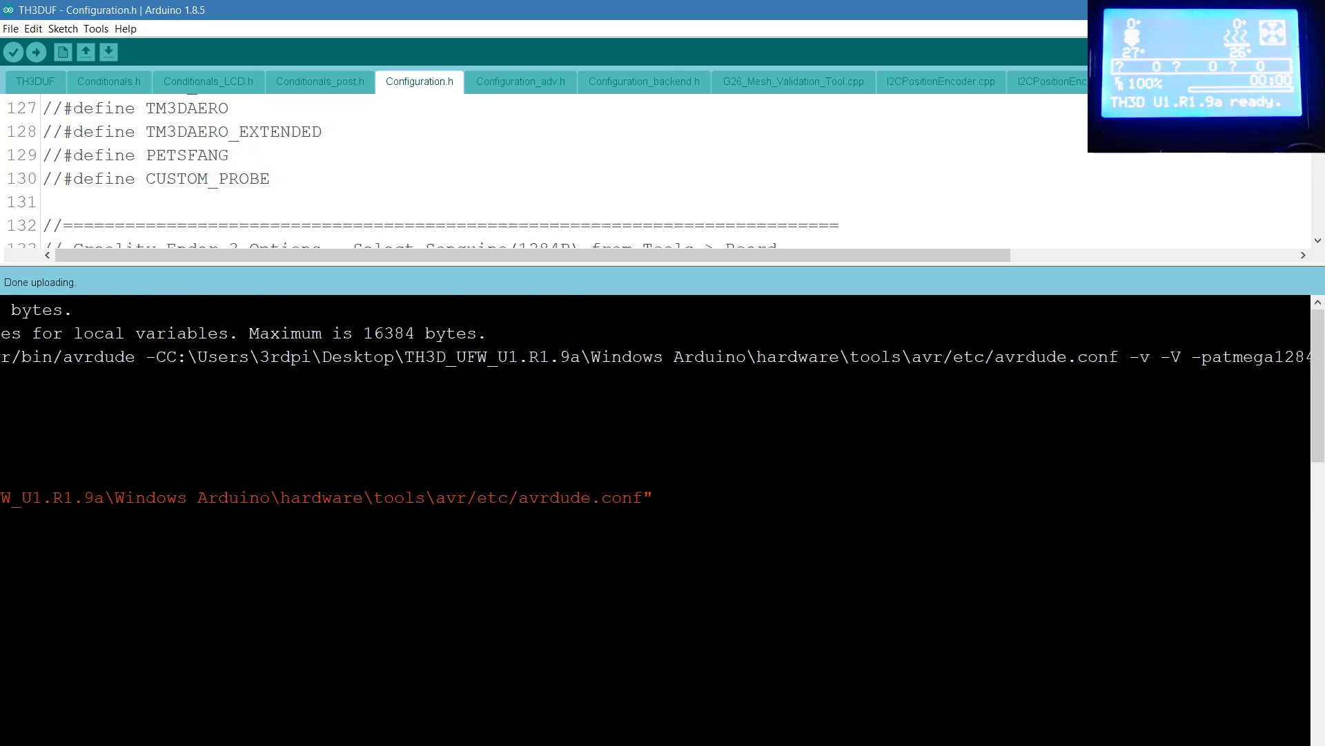
pyautogui.hscroll(-20, 656, 517)
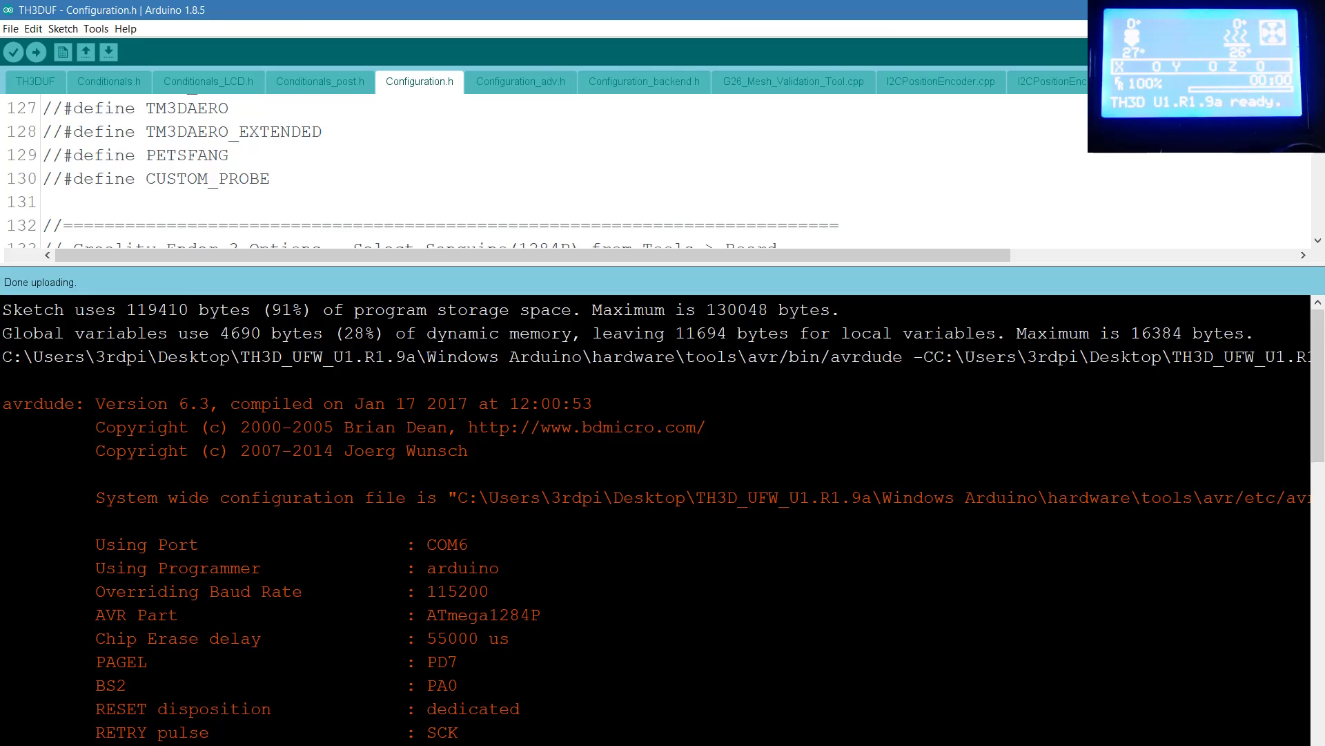
# Switch to the Arduino window with Marlin's pins.h and check its selected port and board settings.
pyautogui.click(813, 682)
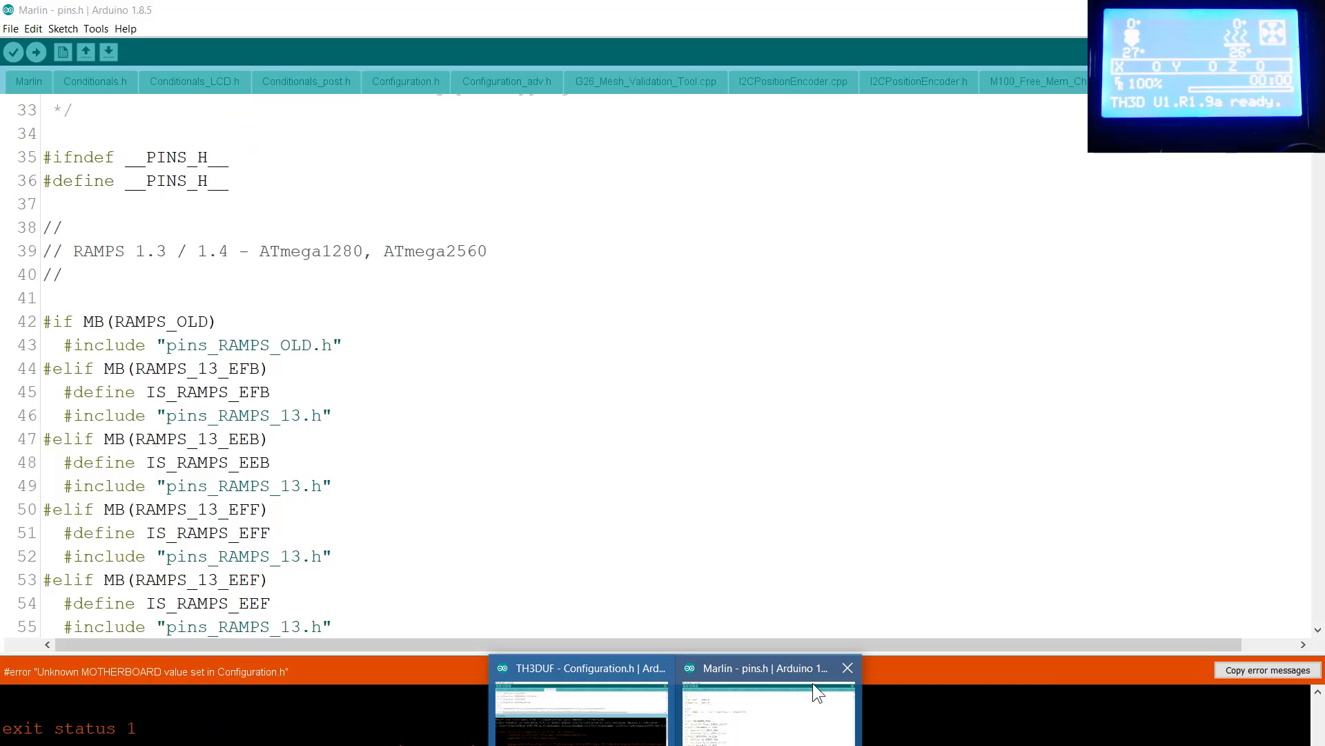
pyautogui.scroll(11, 770, 502)
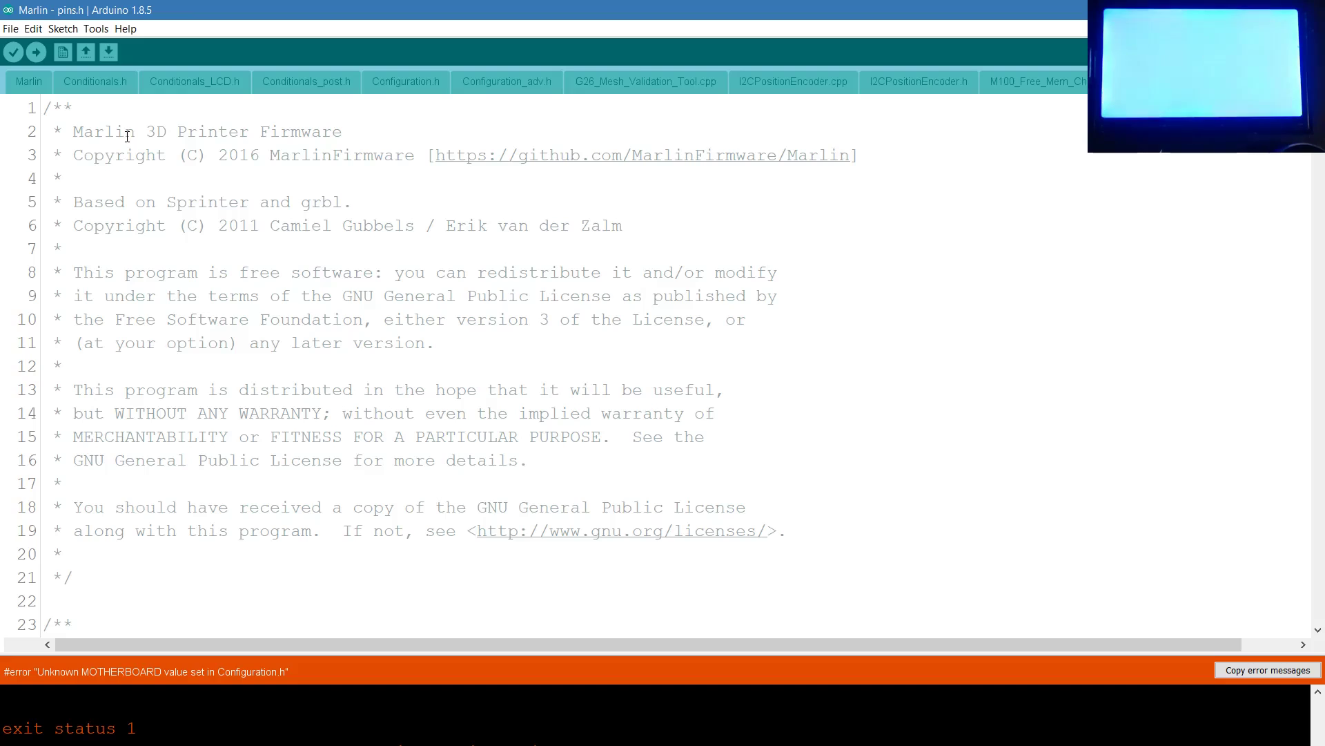
pyautogui.click(100, 32)
pyautogui.moveTo(134, 202)
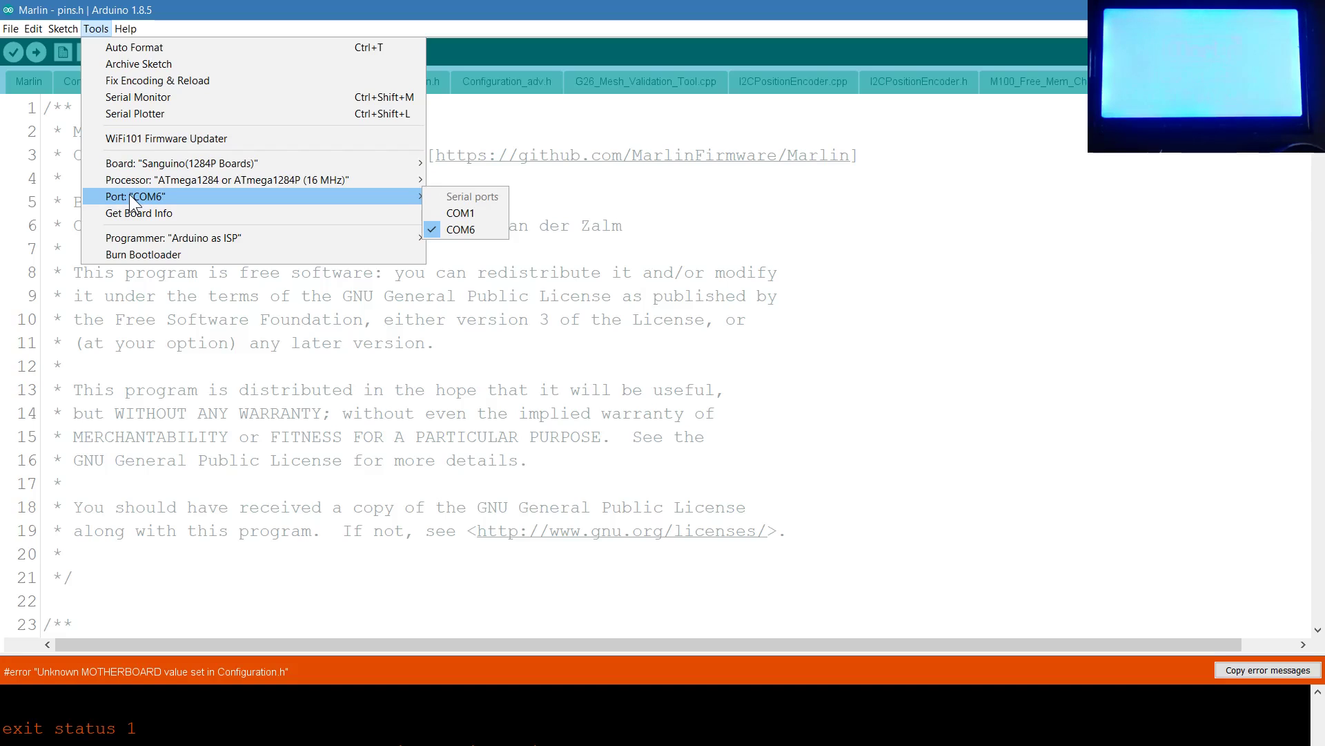
pyautogui.moveTo(142, 166)
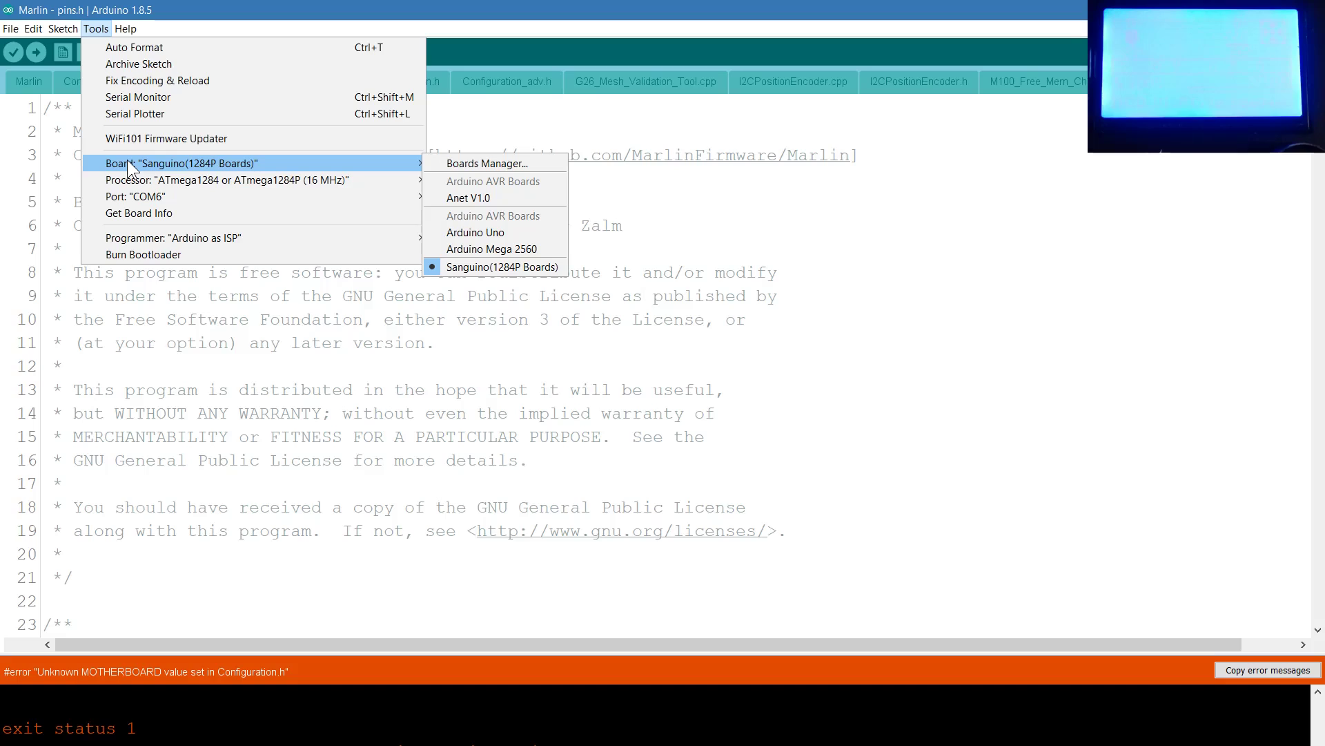
pyautogui.click(96, 29)
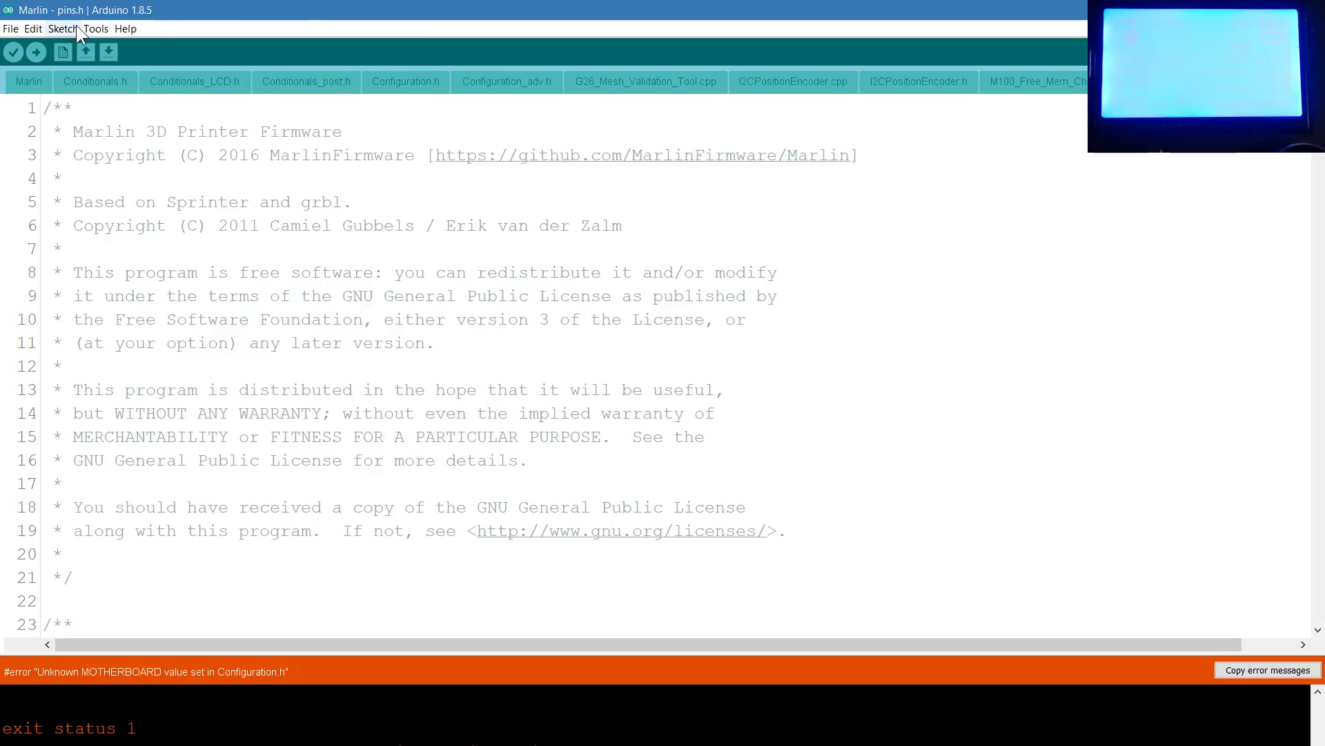
pyautogui.click(37, 53)
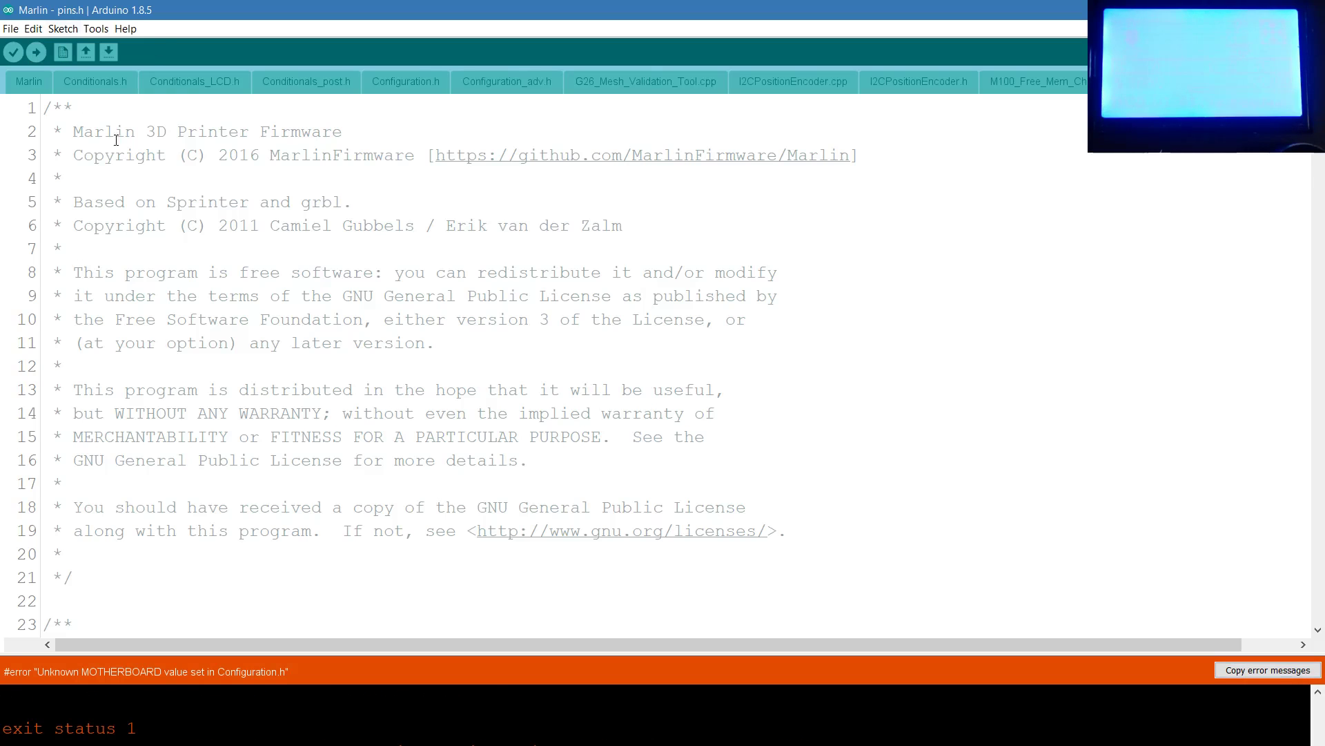
# Look through the supported boards in Marlin's pins.h and examine the Sanguinololu and Derivatives heading and the comment lines around it.
pyautogui.scroll(-10, 170, 239)
pyautogui.scroll(-20, 170, 239)
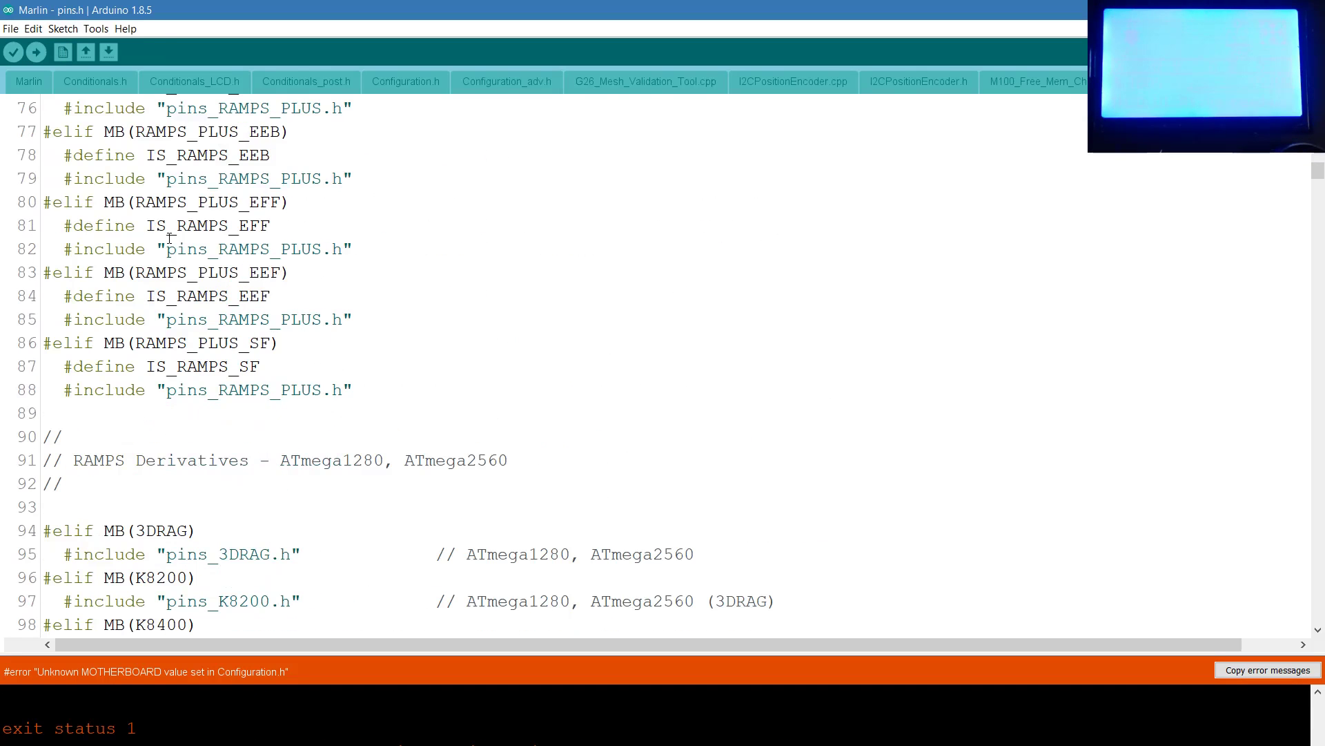
pyautogui.scroll(-8, 169, 239)
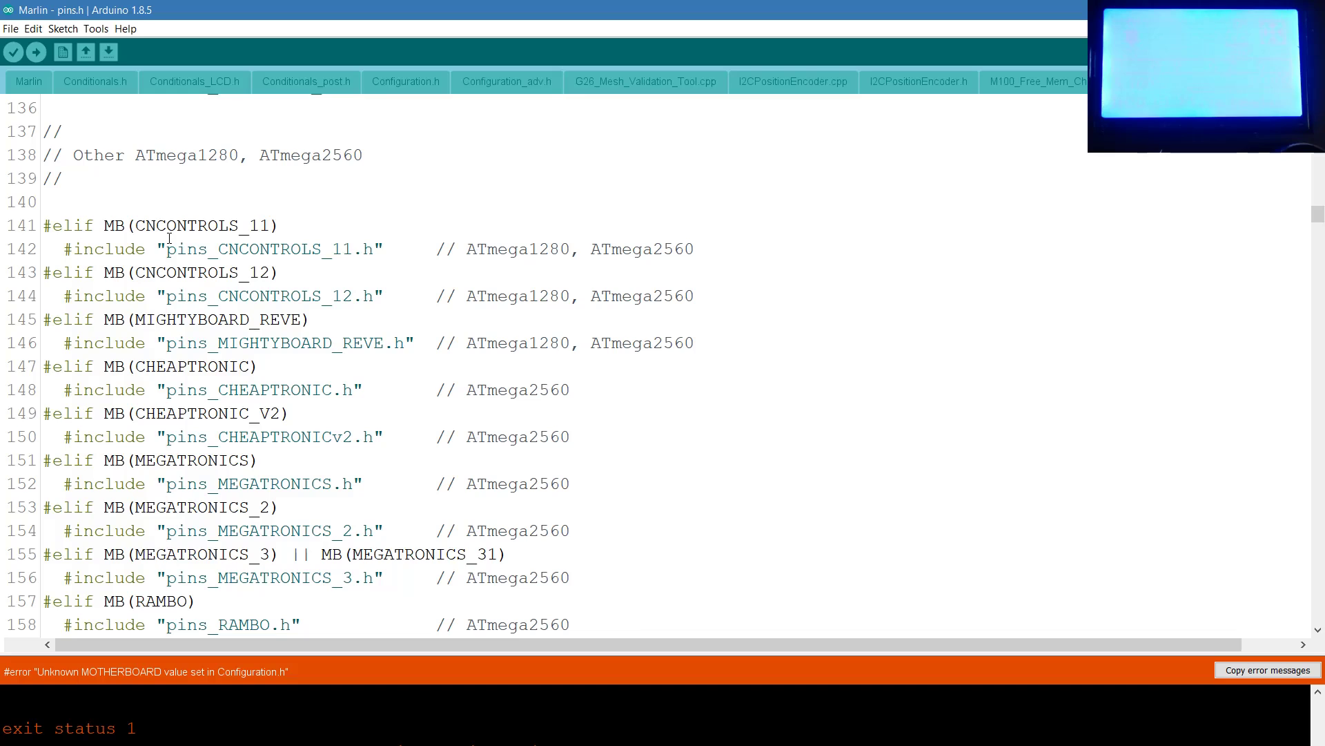
pyautogui.scroll(-12, 169, 238)
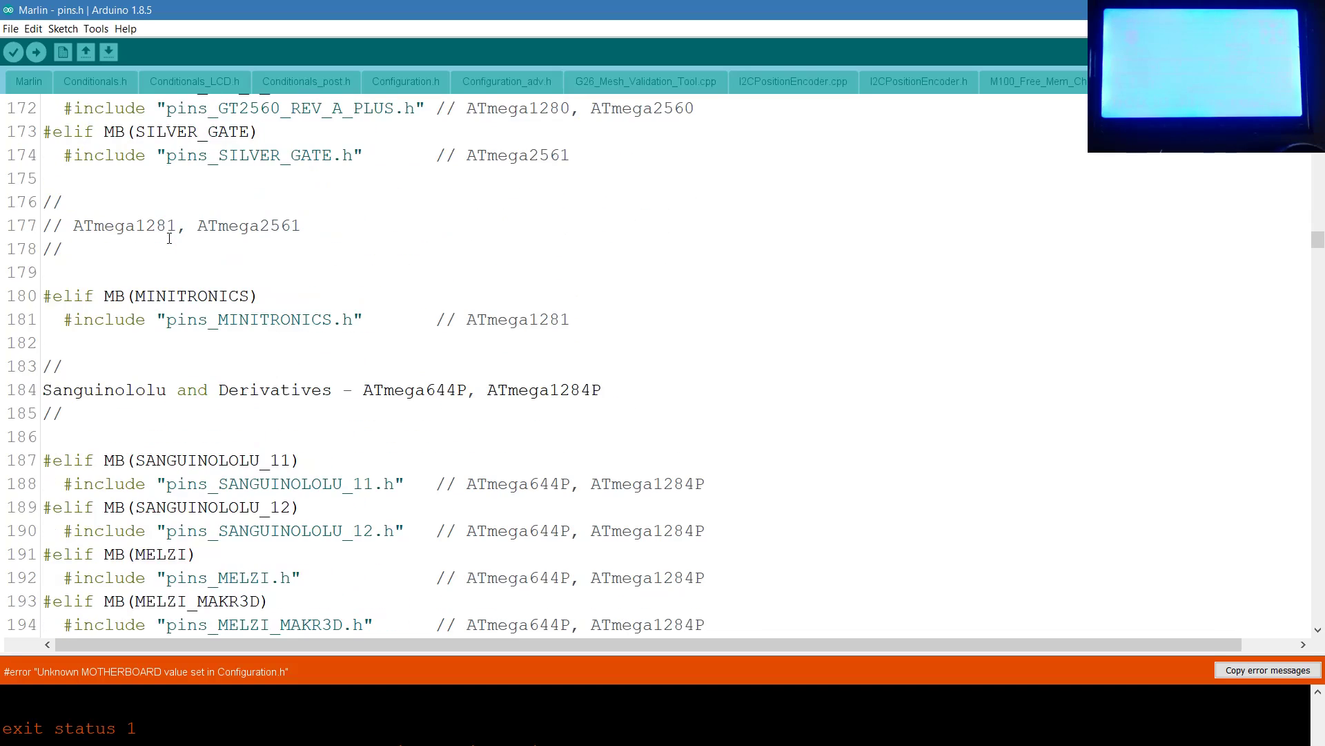
pyautogui.scroll(-4, 169, 239)
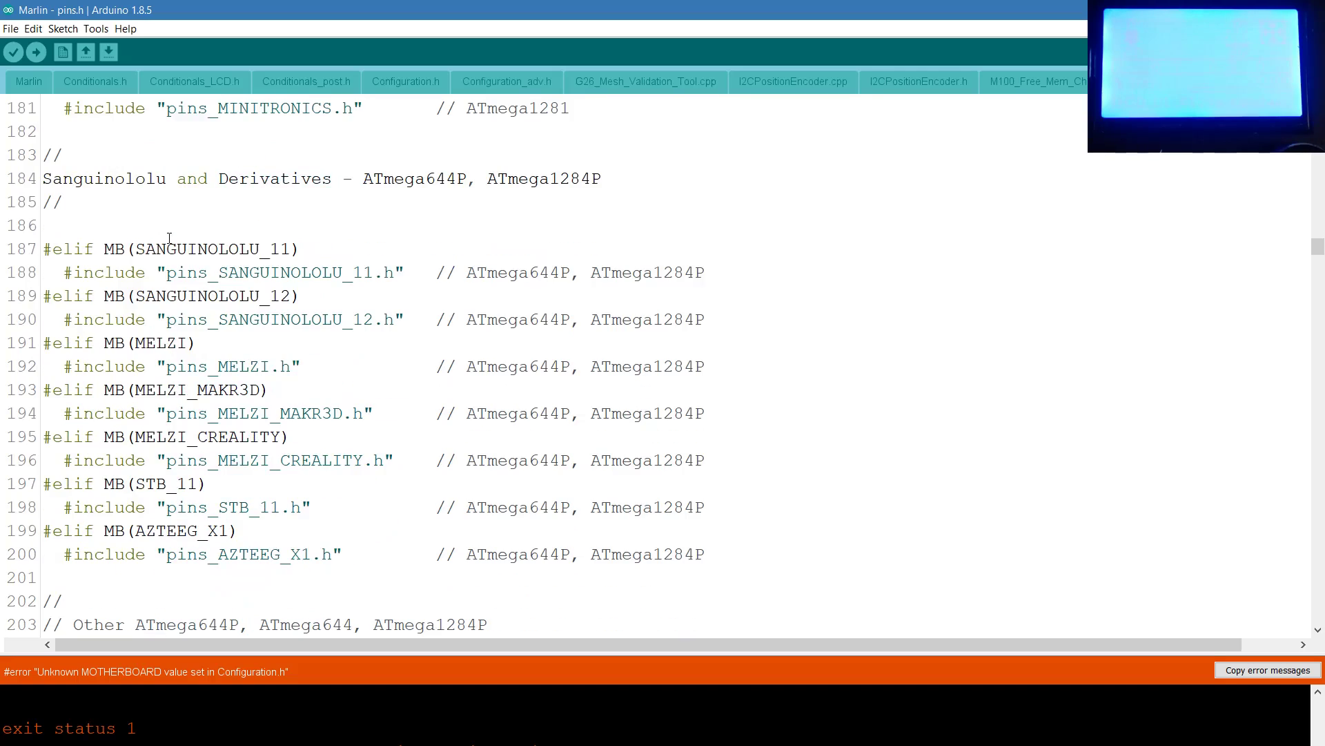
pyautogui.scroll(4, 169, 239)
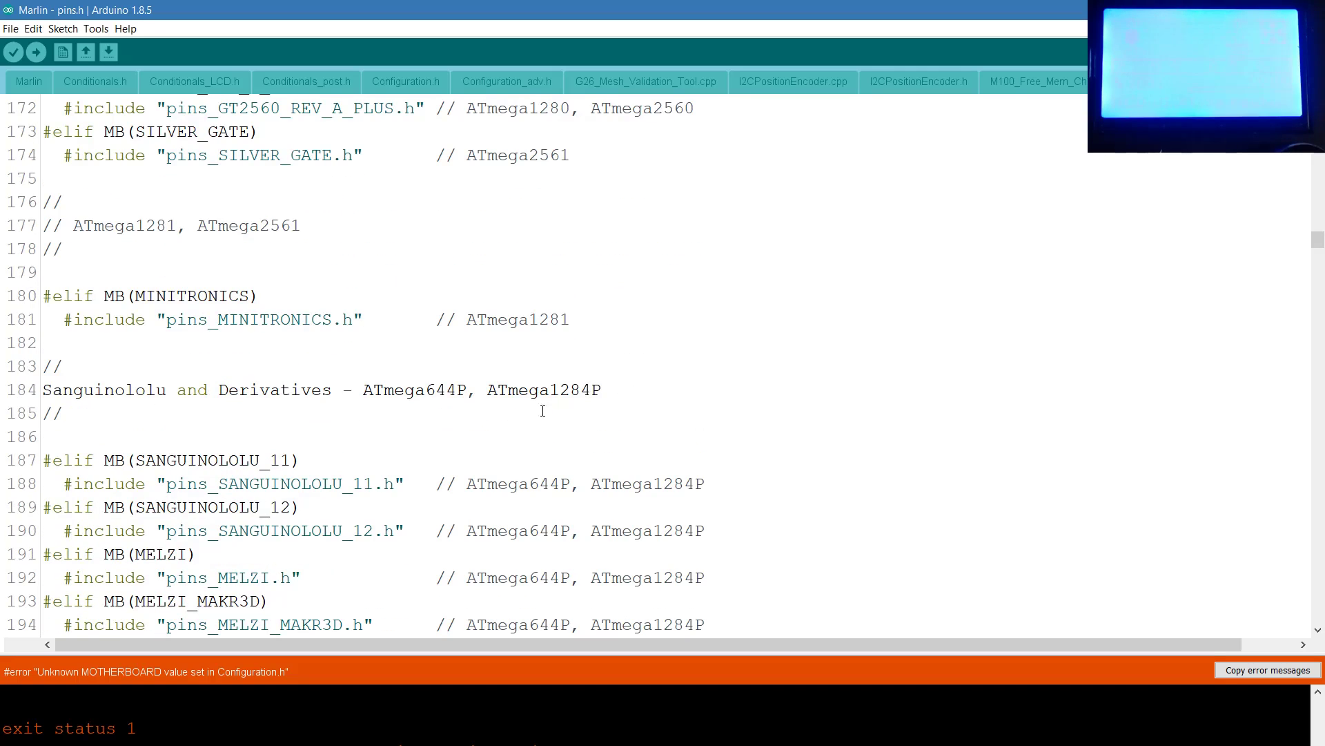
pyautogui.scroll(-20, 660, 371)
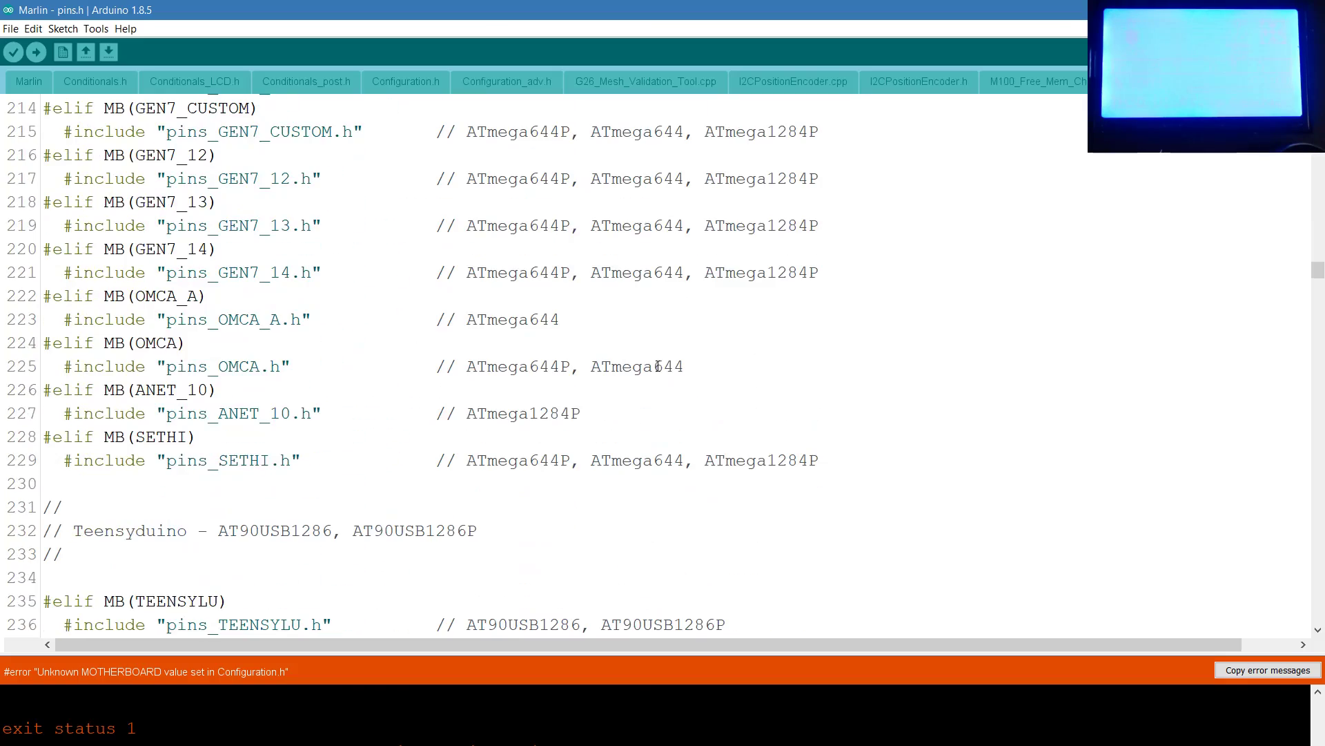
pyautogui.scroll(20, 658, 365)
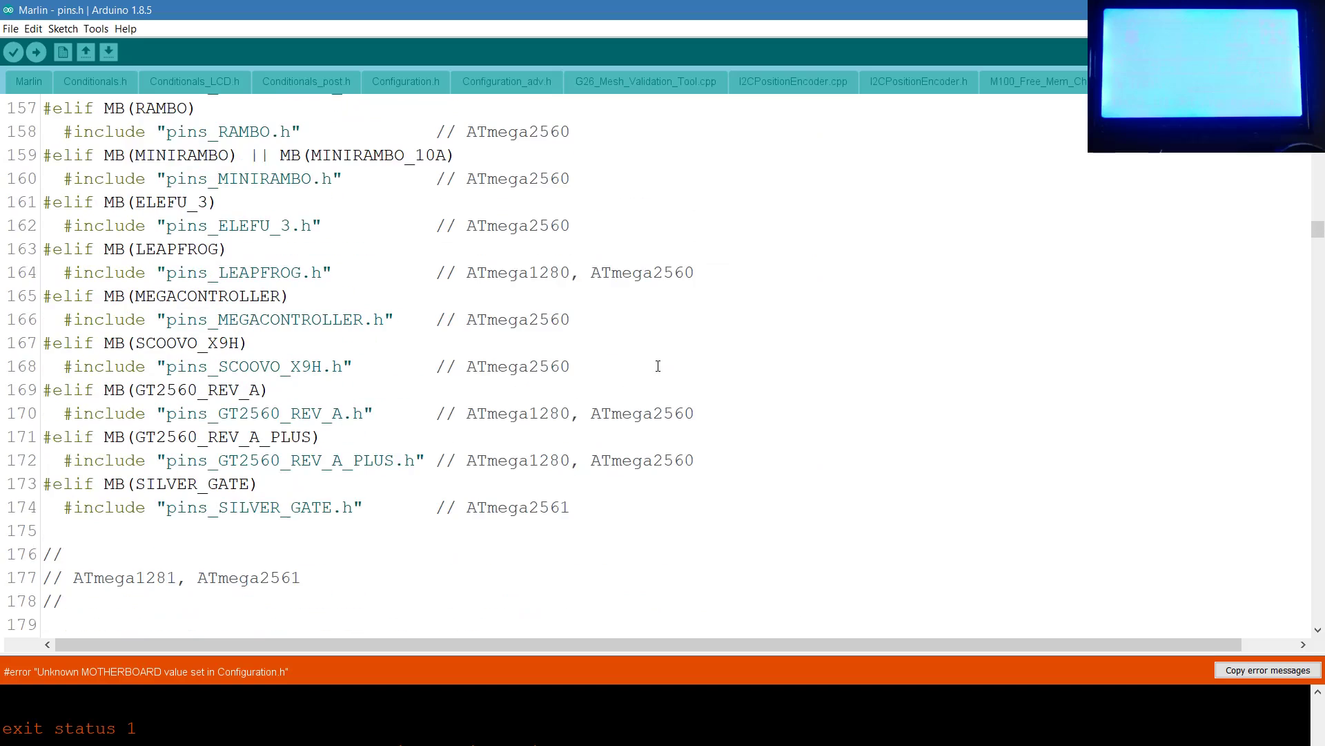
pyautogui.scroll(20, 658, 366)
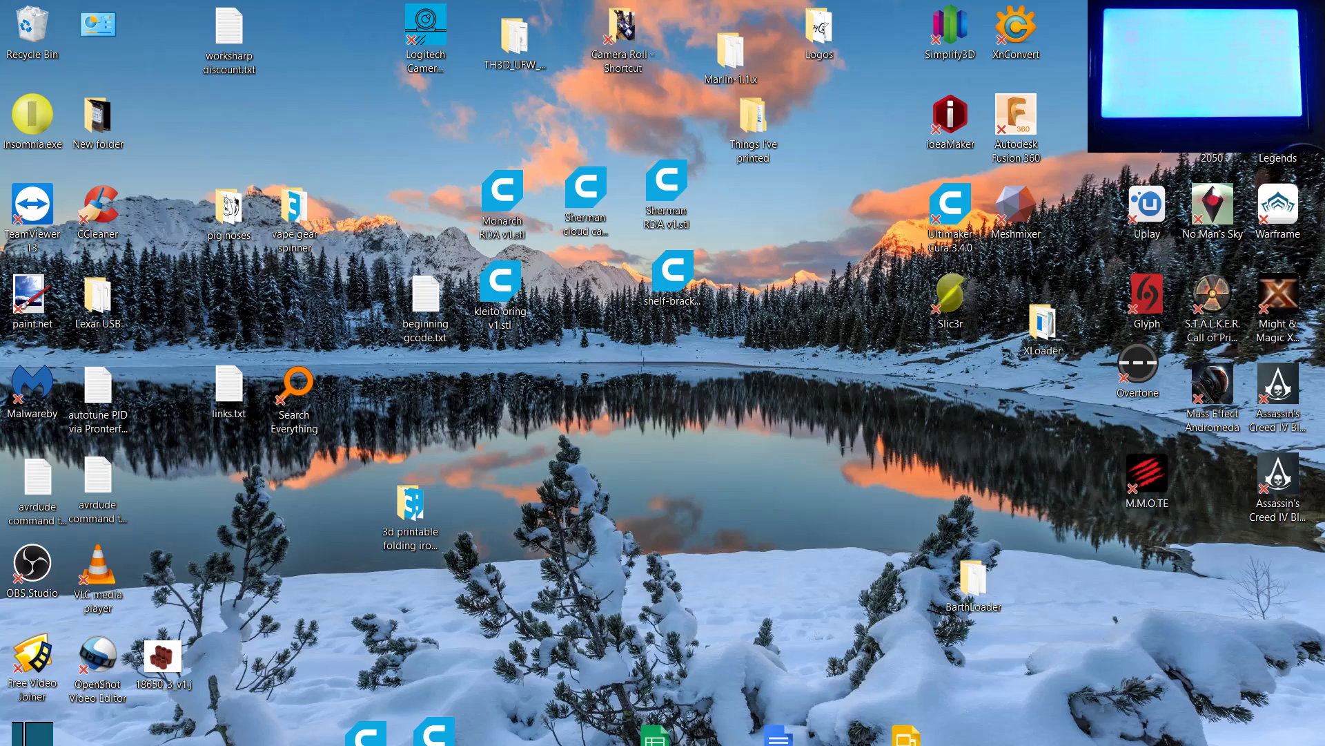
# Open "avrdude command to flash NaomiWu firmware.txt" from the desktop and copy its full avrdude command.
pyautogui.moveTo(632, 745)
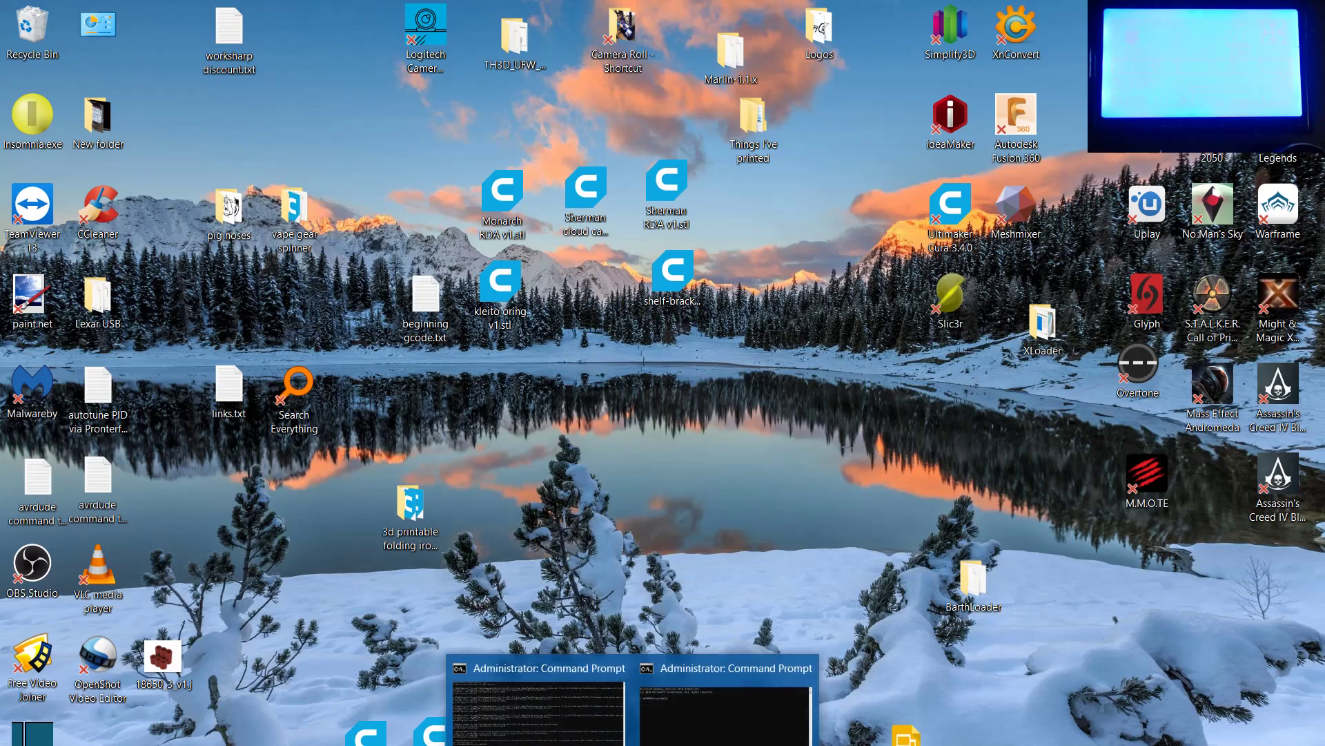
pyautogui.click(40, 474)
pyautogui.doubleClick(40, 473)
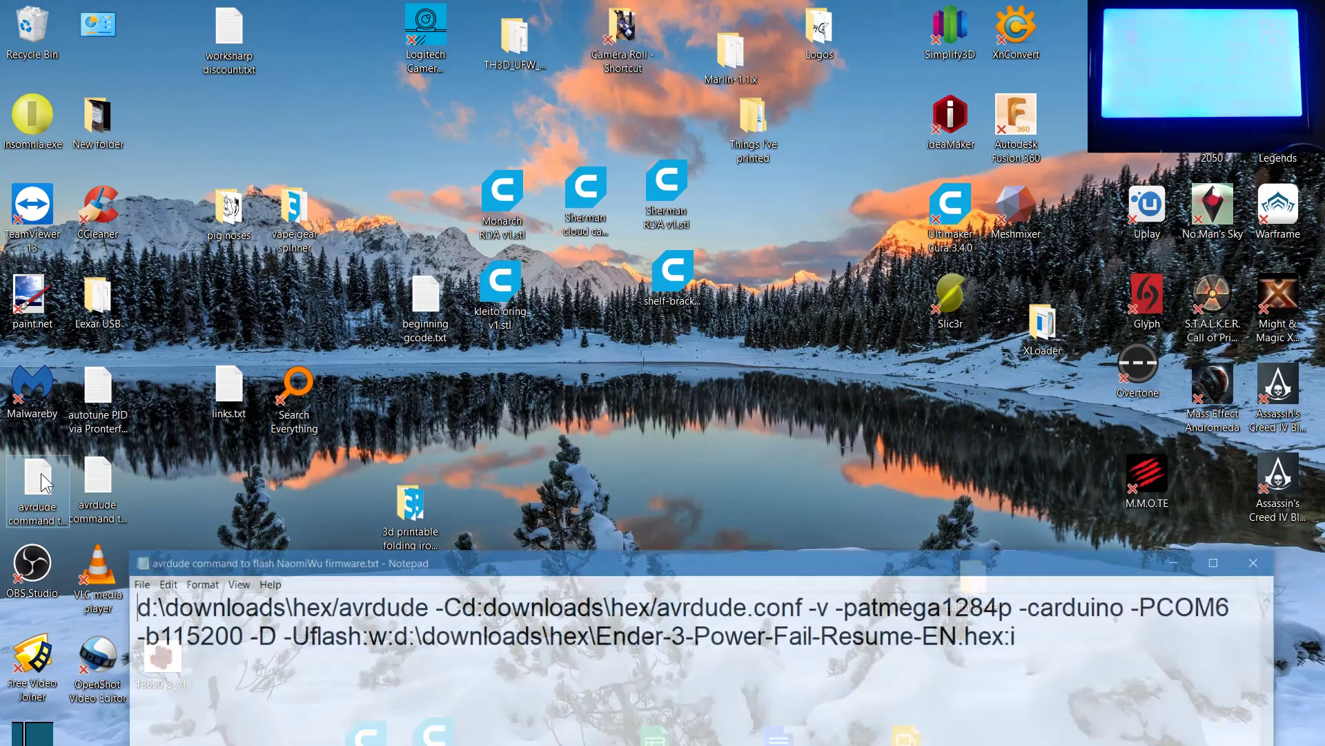
pyautogui.moveTo(581, 556); pyautogui.dragTo(490, 224)
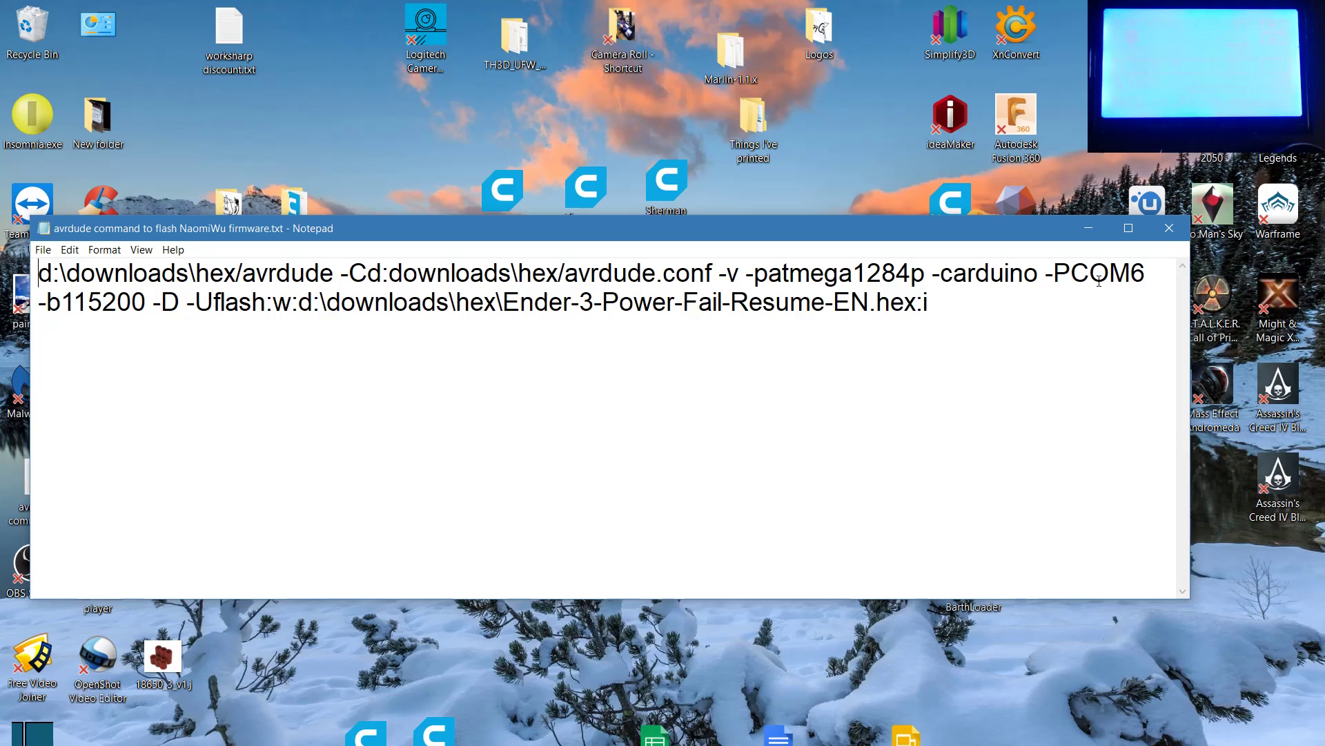
pyautogui.moveTo(960, 294); pyautogui.dragTo(38, 275)
pyautogui.press('super+c')
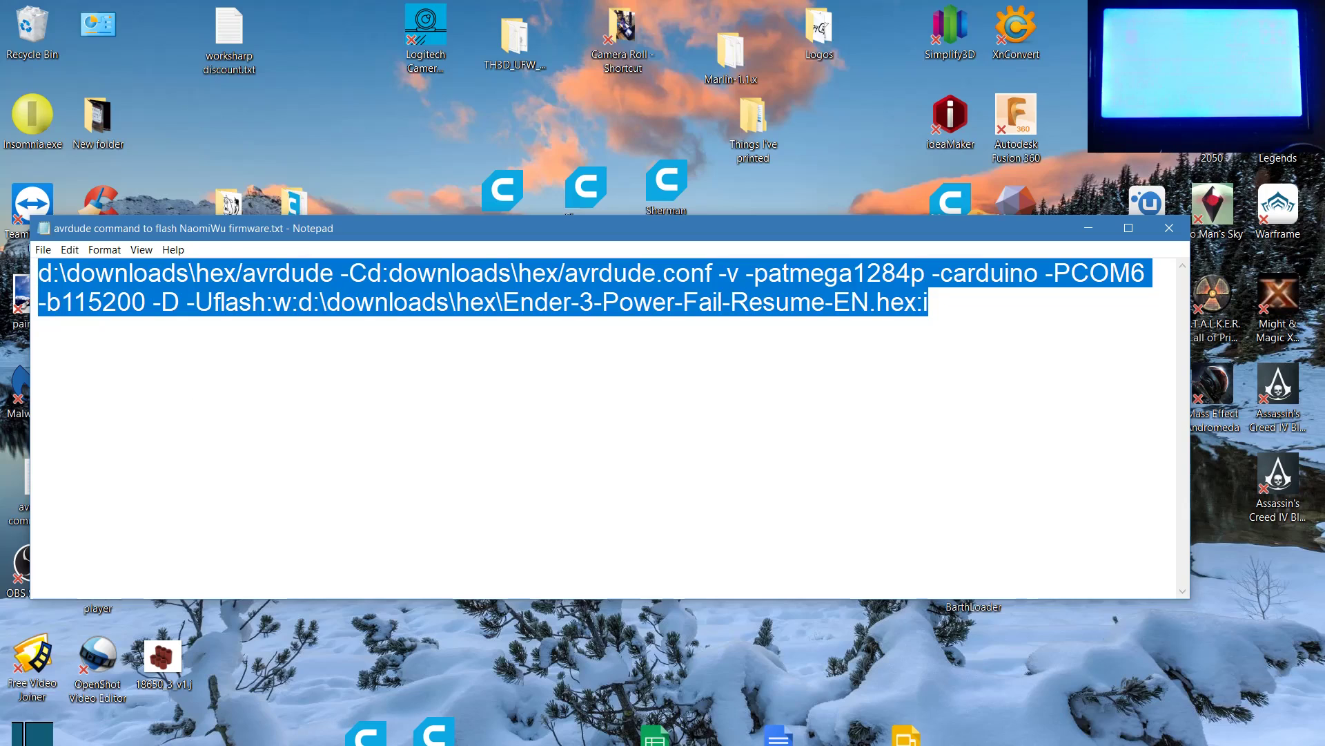
# Switch to the empty administrator Command Prompt and try to flash Ender-3-Power-Fail-Resume-EN.hex by running the copied avrdude command.
pyautogui.moveTo(632, 742)
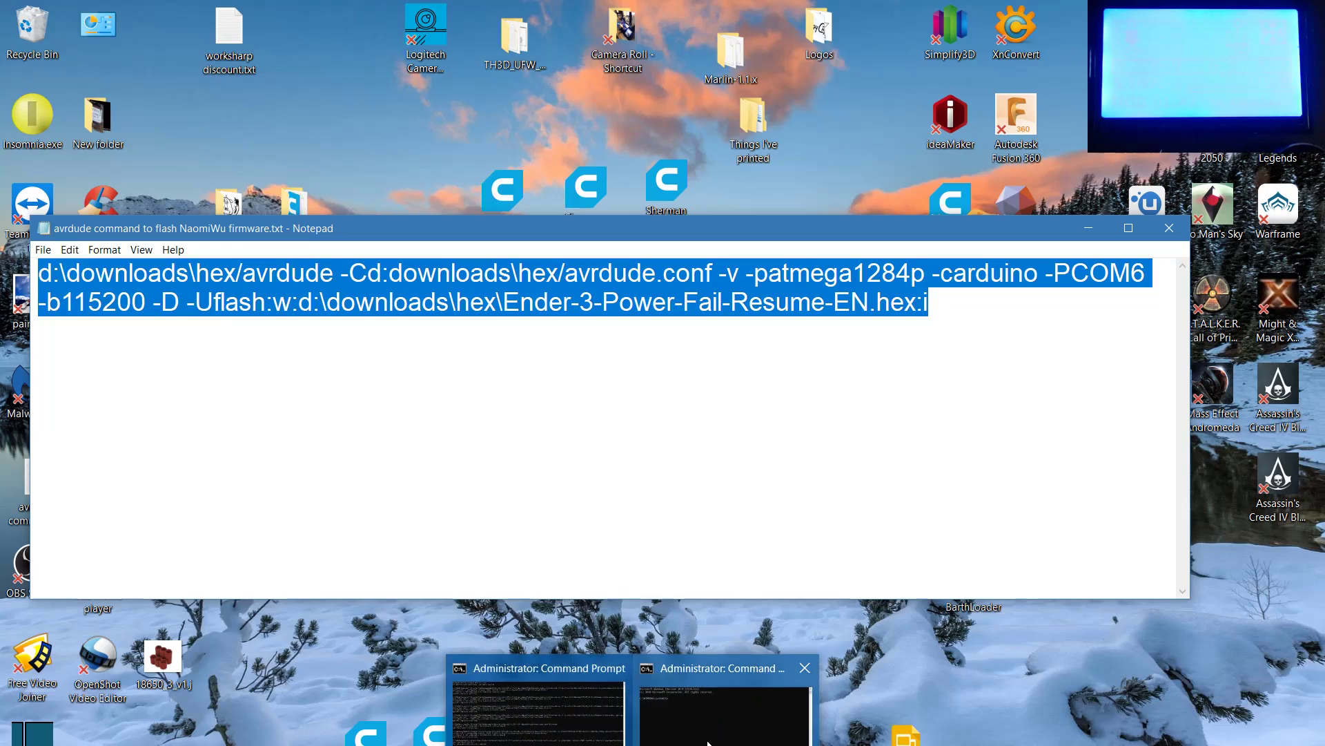
pyautogui.click(681, 693)
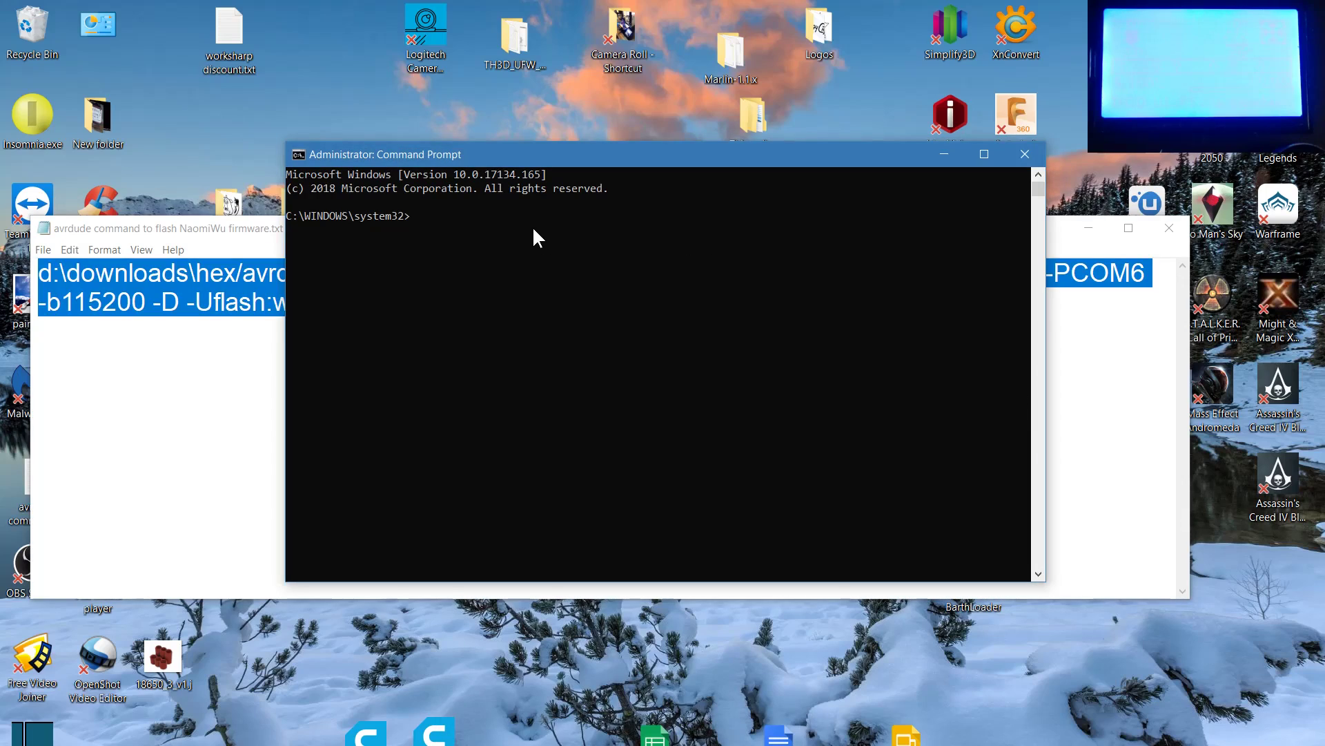
pyautogui.click(532, 225)
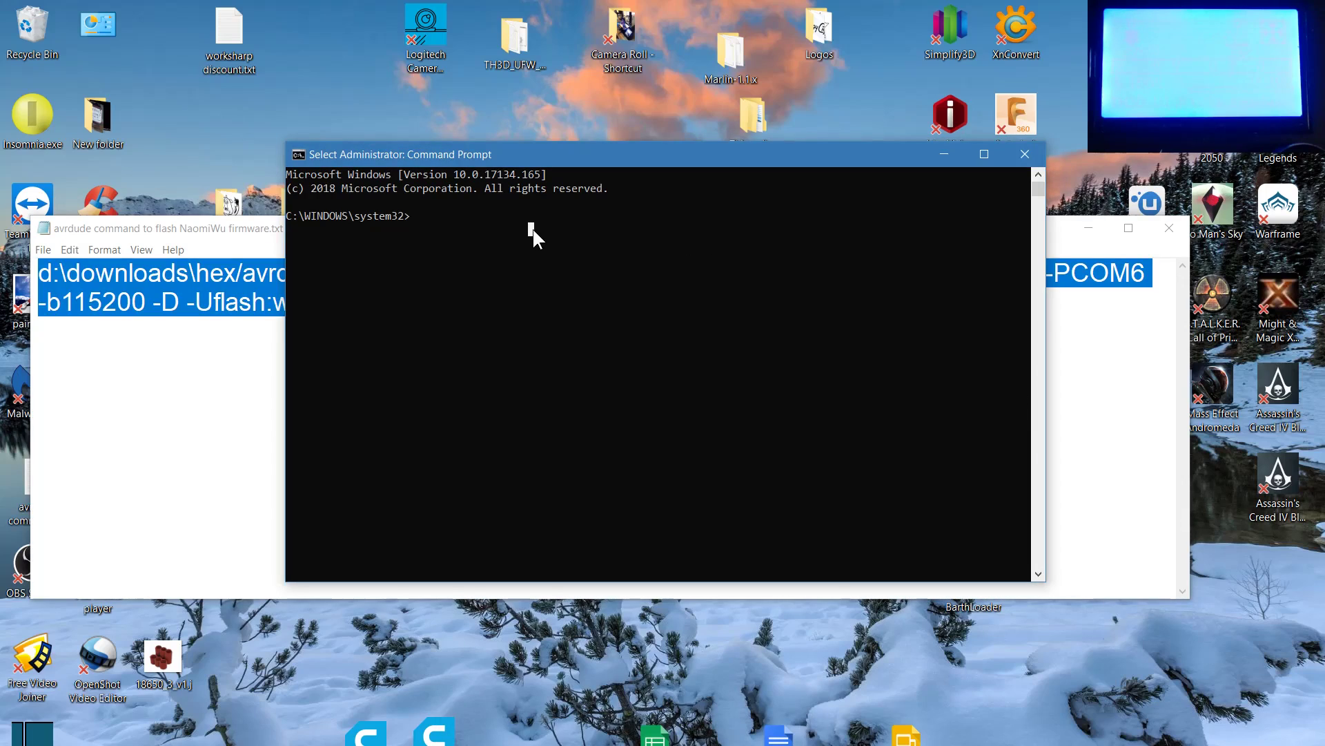
pyautogui.rightClick(532, 226)
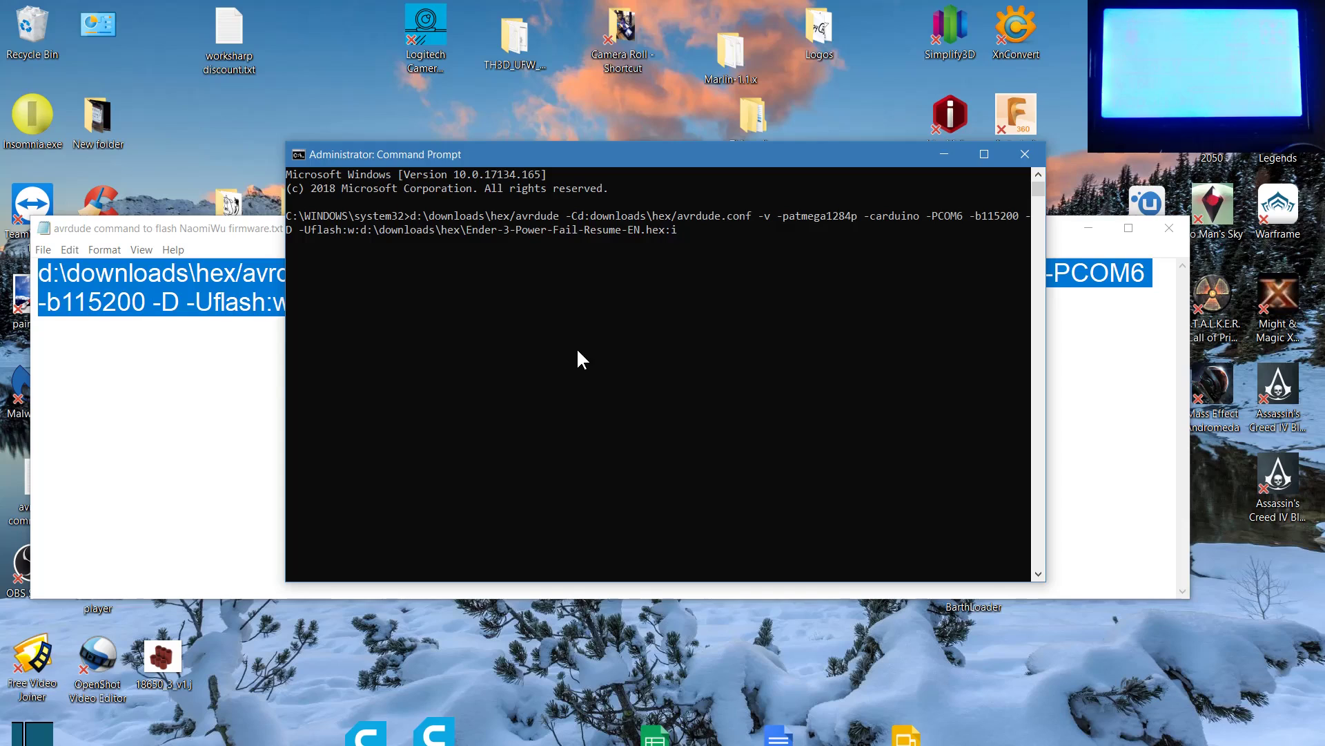
pyautogui.press('Return')
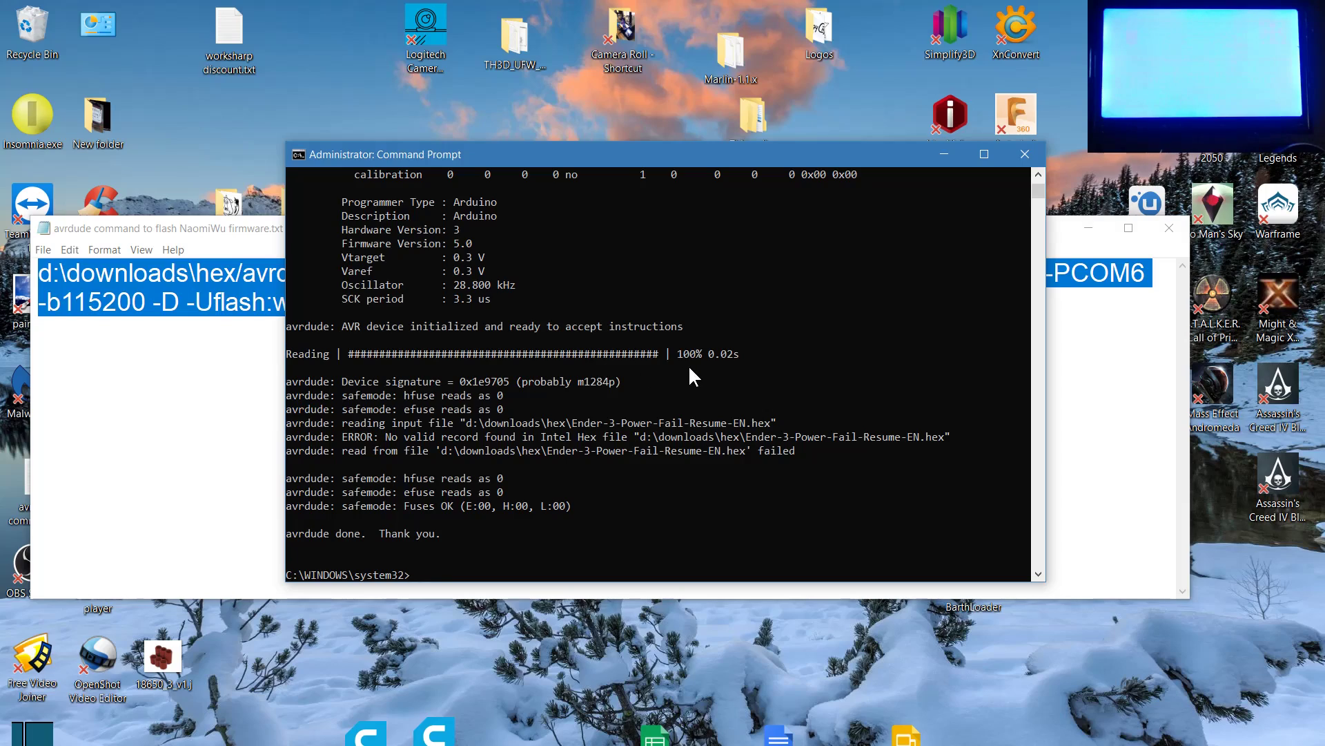
# Examine the avrdude output from the command line and port settings through the device signature and hex file messages.
pyautogui.scroll(12, 689, 368)
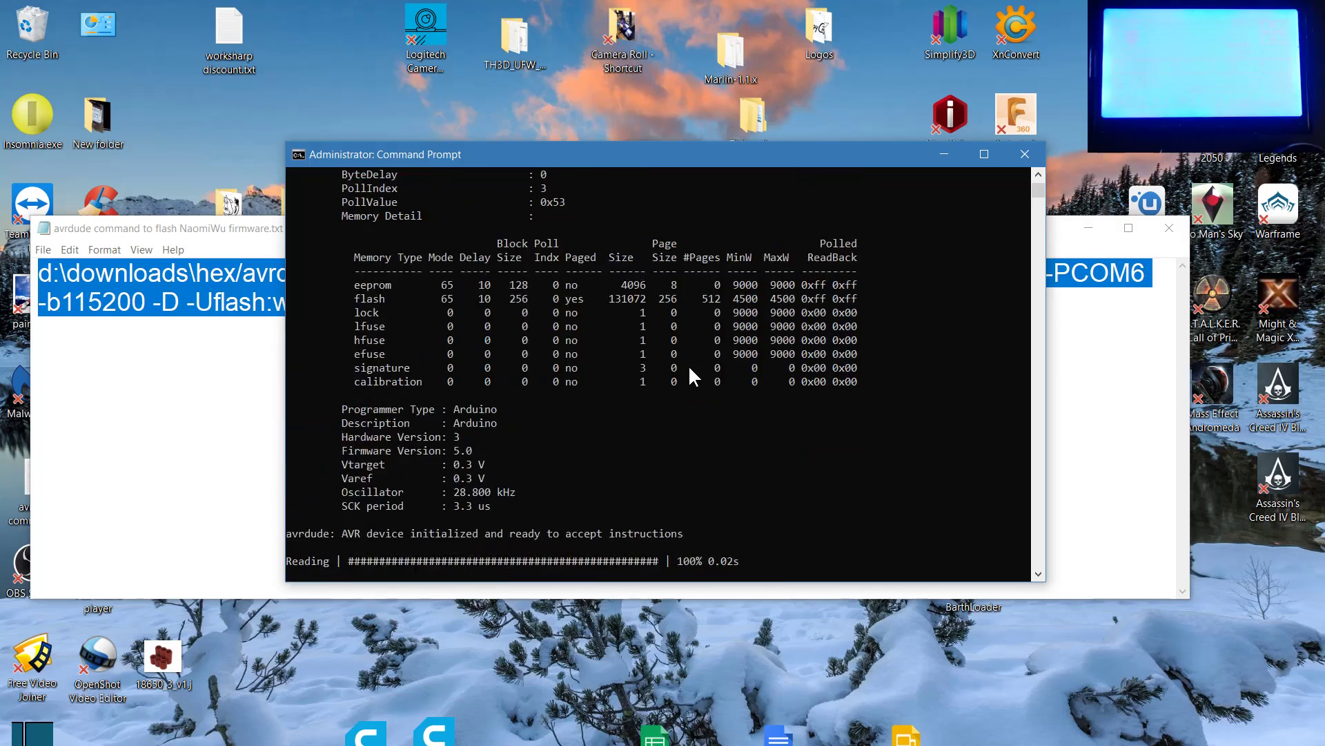
pyautogui.scroll(2, 690, 368)
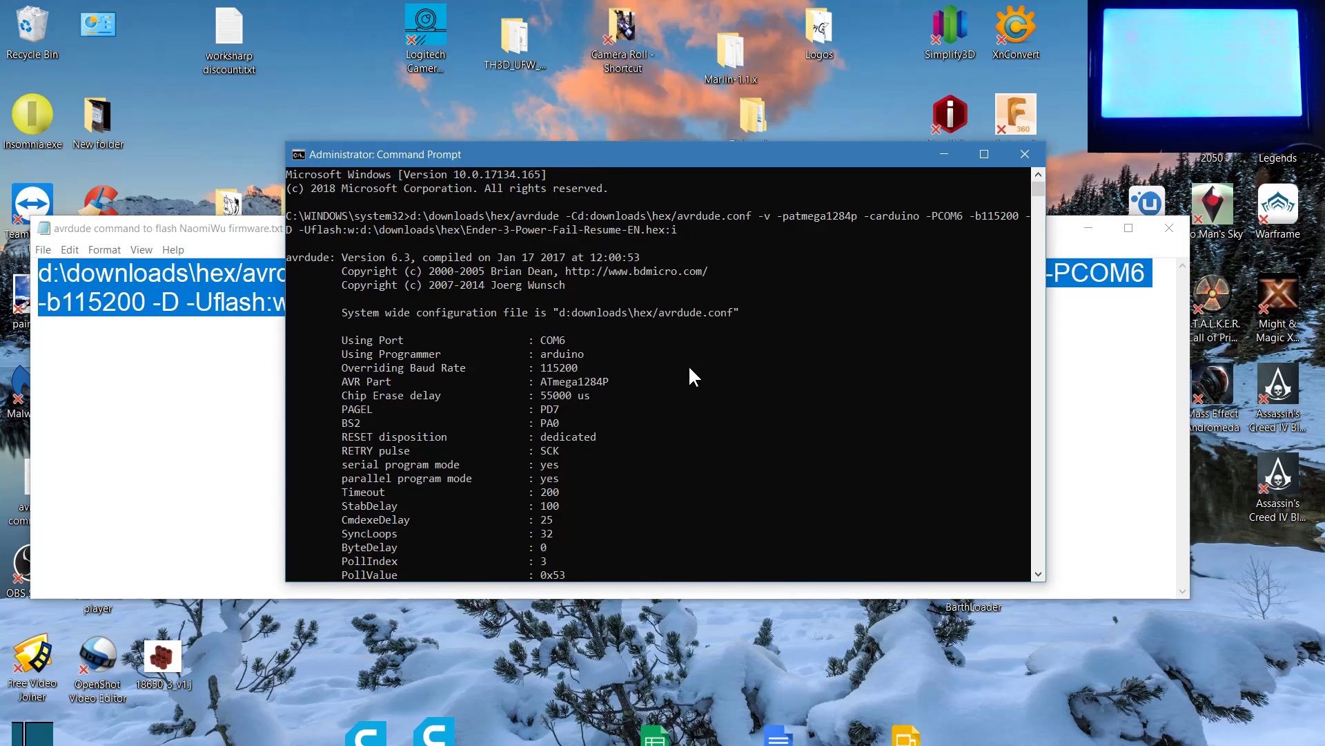
pyautogui.scroll(-12, 690, 368)
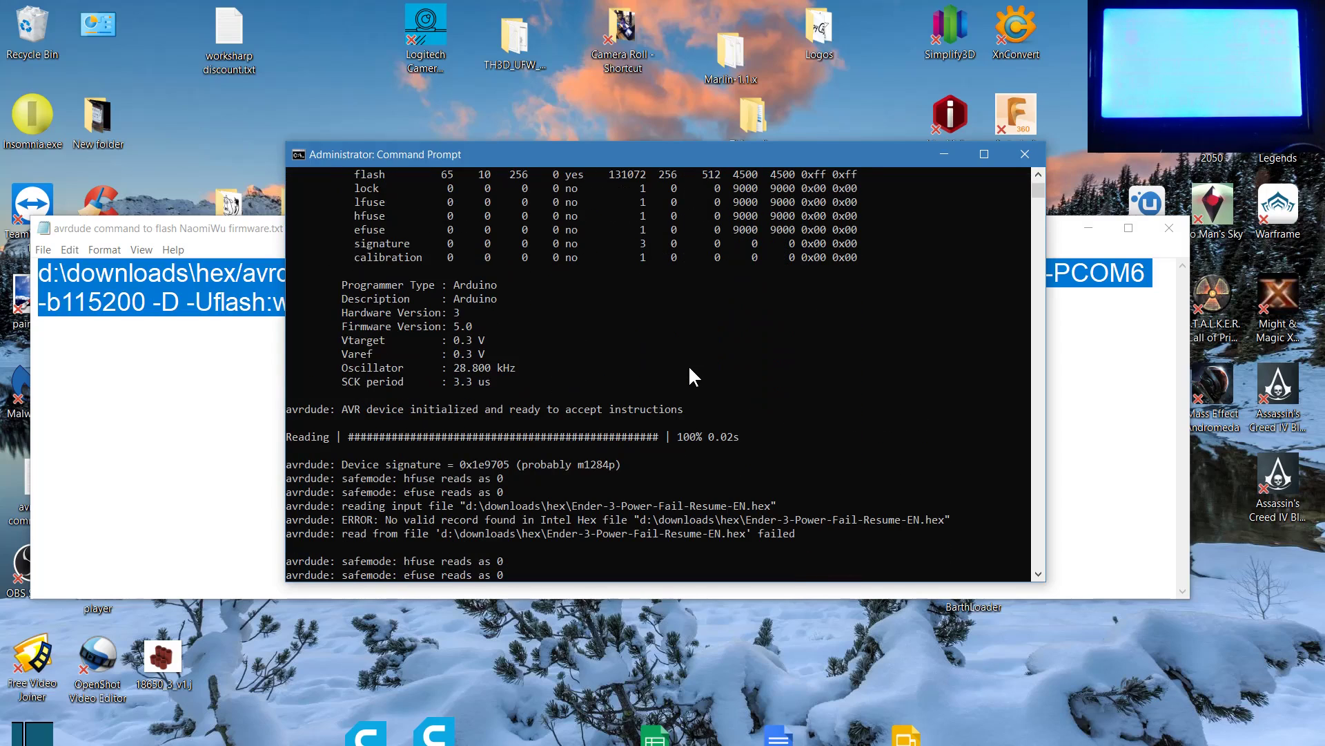
pyautogui.scroll(-3, 690, 372)
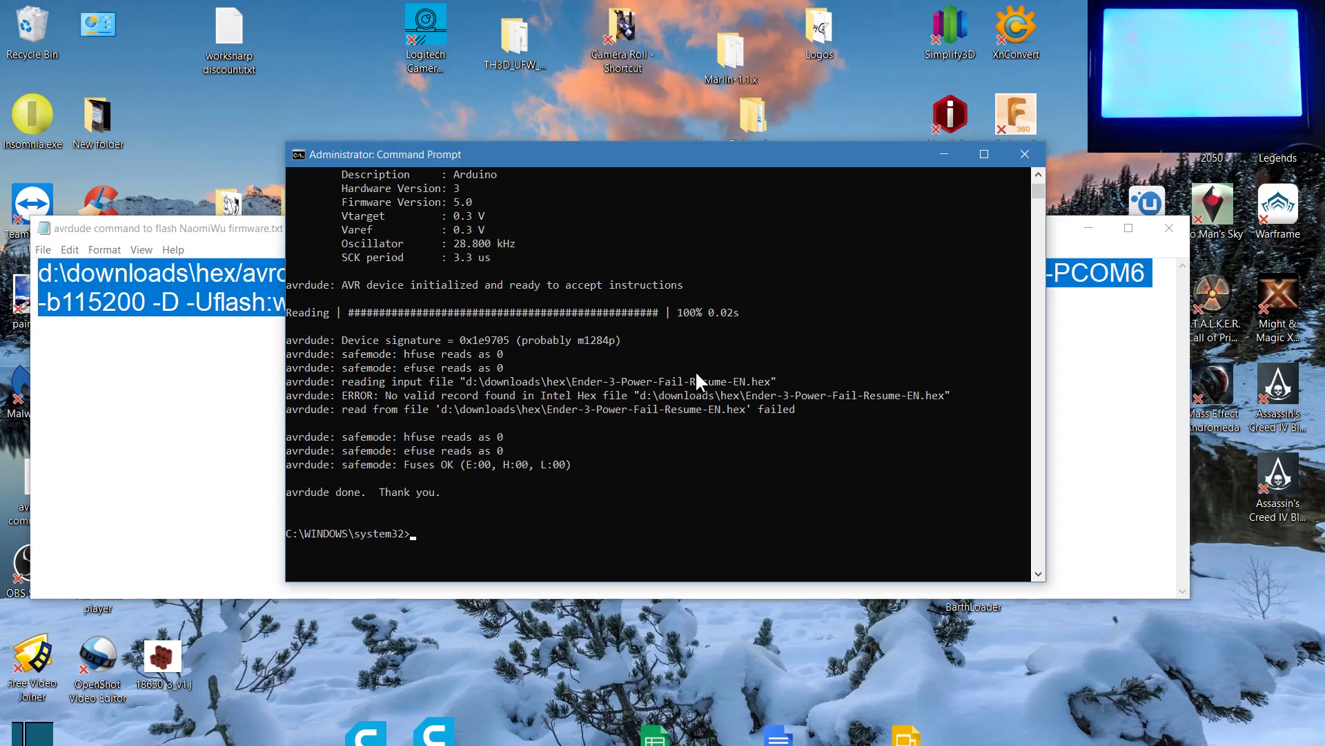
pyautogui.scroll(5, 631, 461)
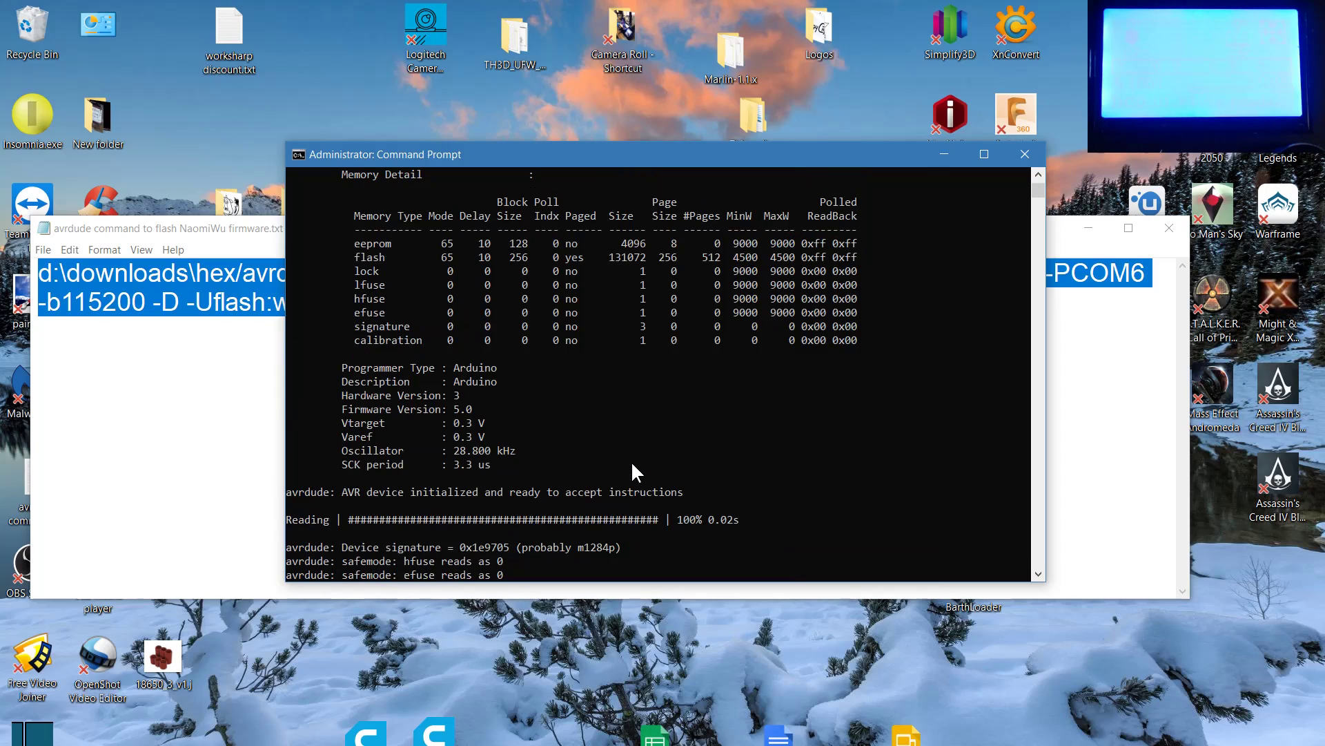
pyautogui.scroll(6, 632, 465)
pyautogui.scroll(4, 632, 470)
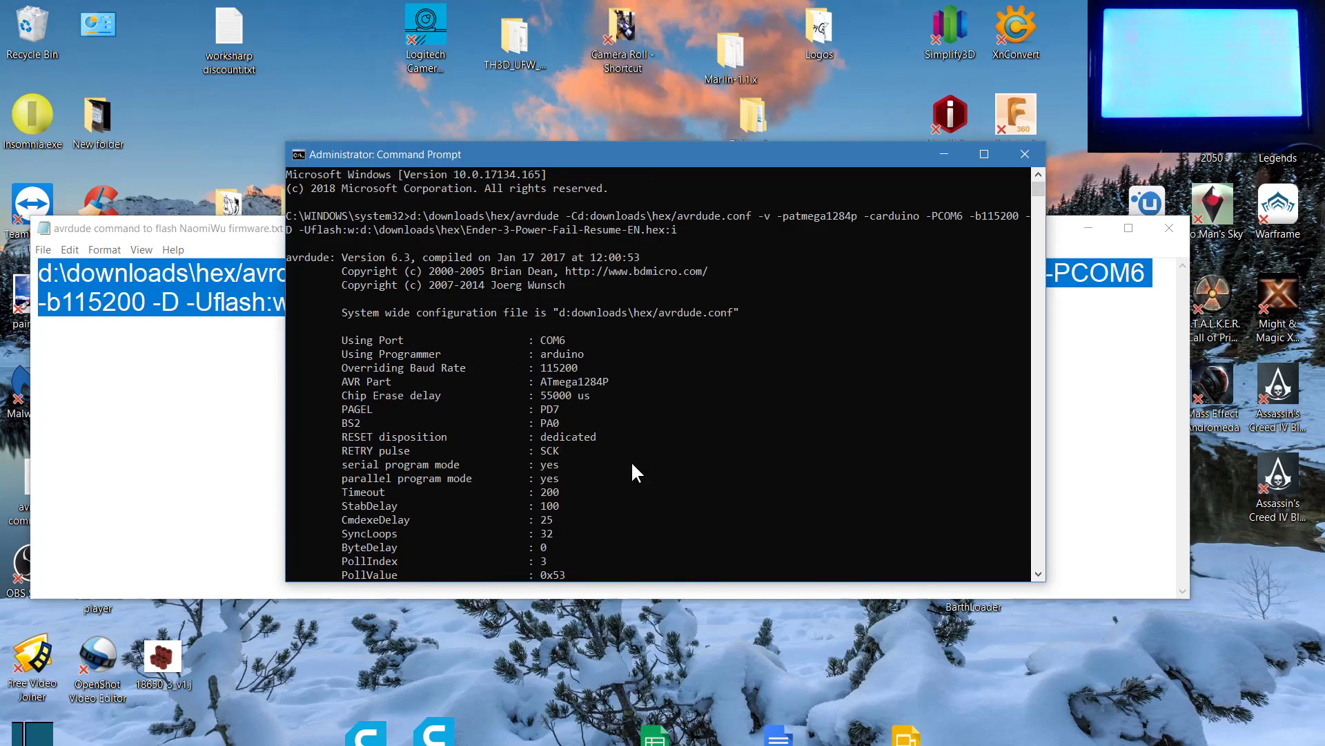
pyautogui.scroll(-9, 632, 464)
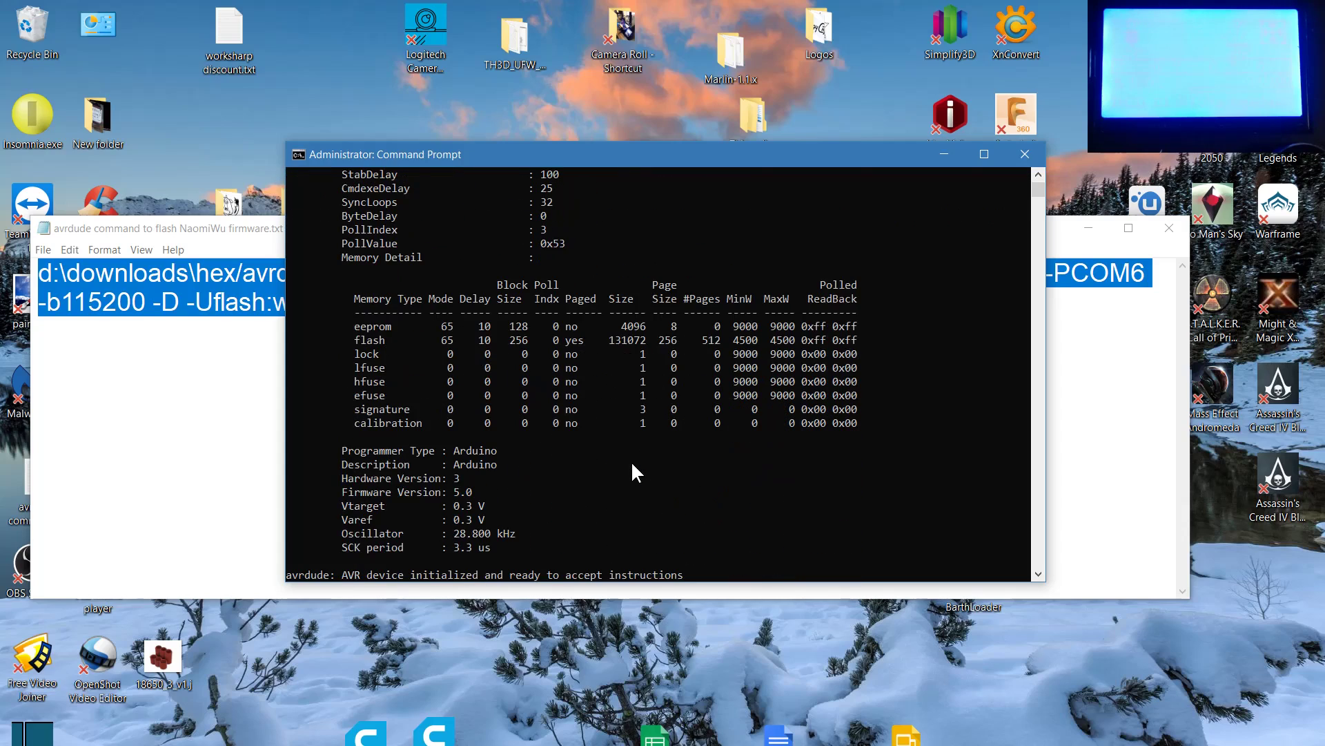
pyautogui.scroll(-3, 632, 464)
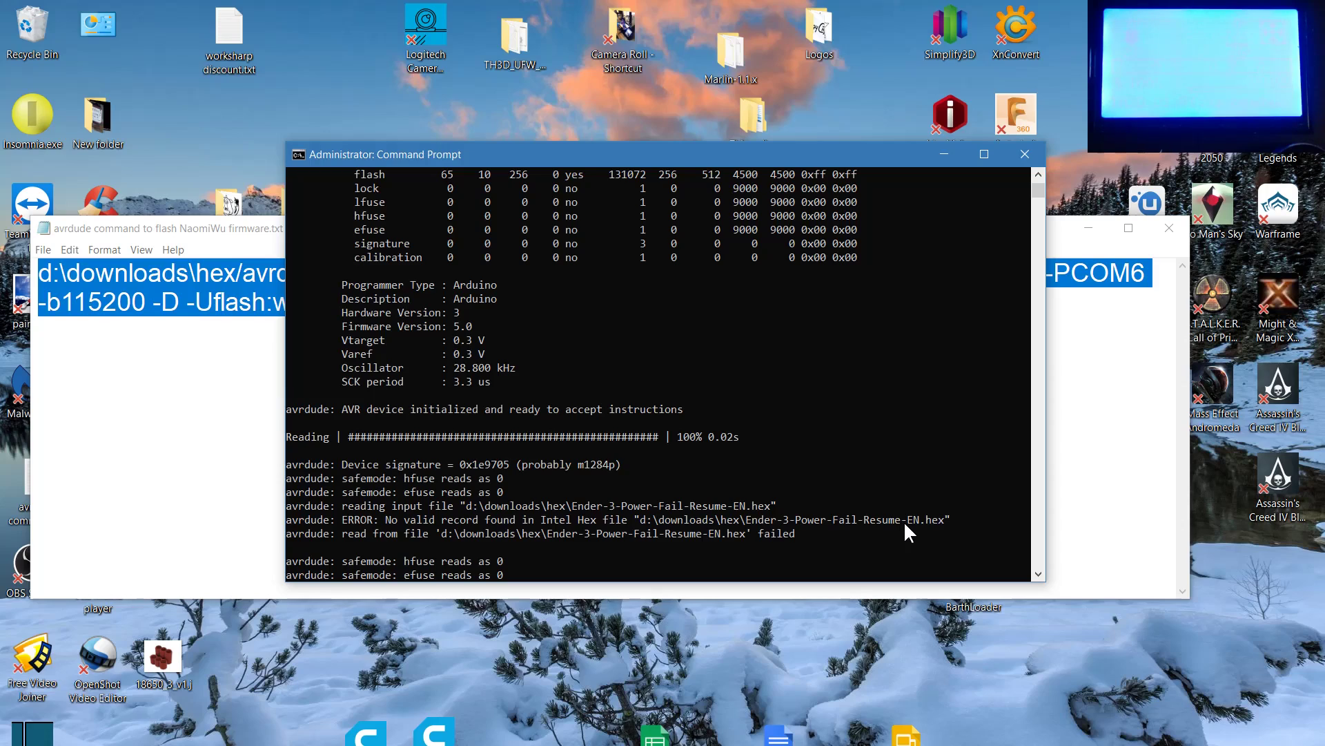
pyautogui.scroll(-4, 900, 532)
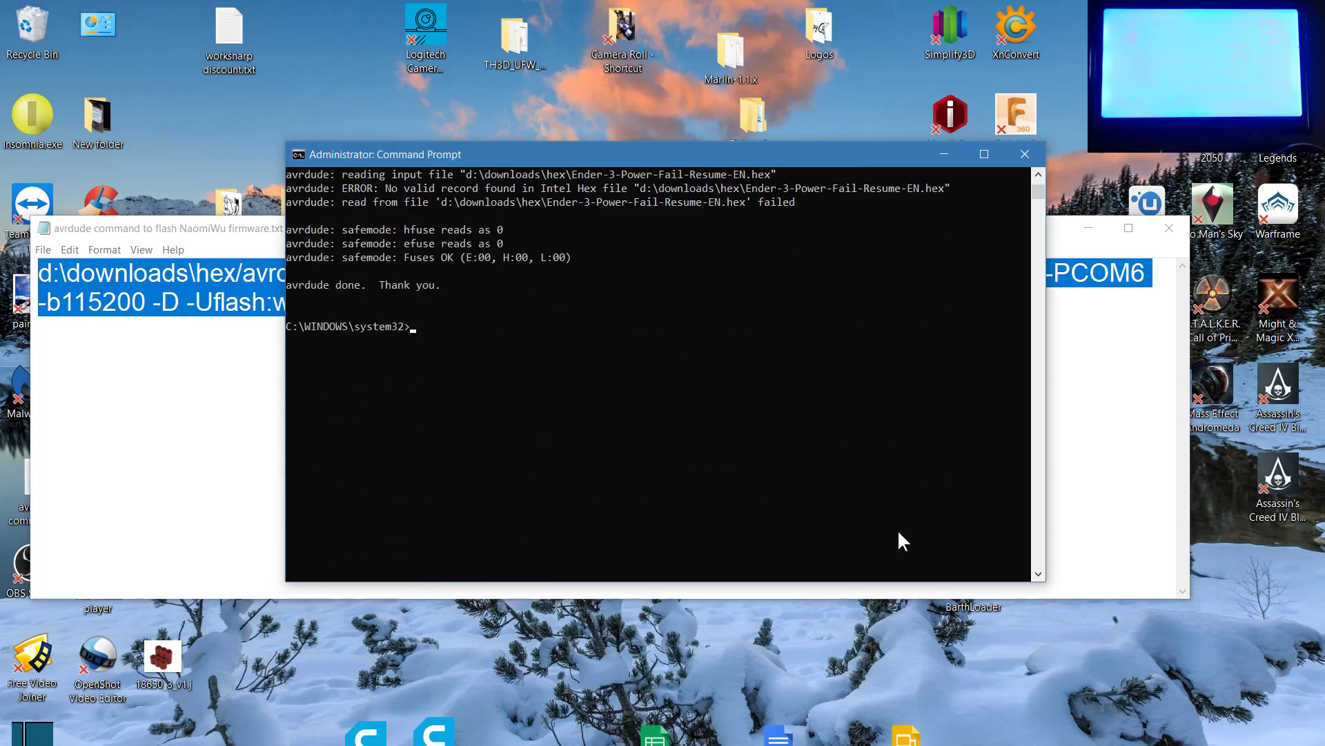
pyautogui.scroll(20, 899, 543)
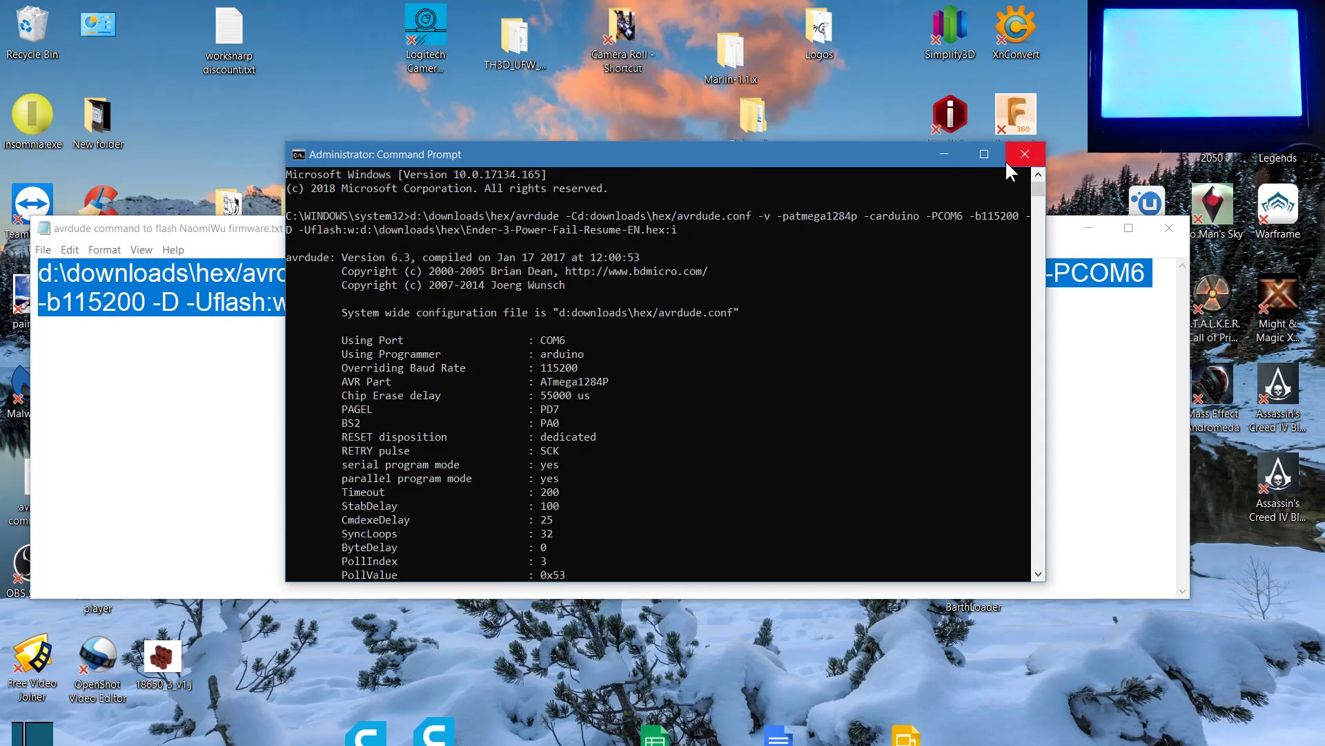
# Minimize the Command Prompt, switch to Chrome and look over the Ender 3 firmware download page on mechestore.com, dismissing its chat window.
pyautogui.click(945, 154)
pyautogui.click(753, 360)
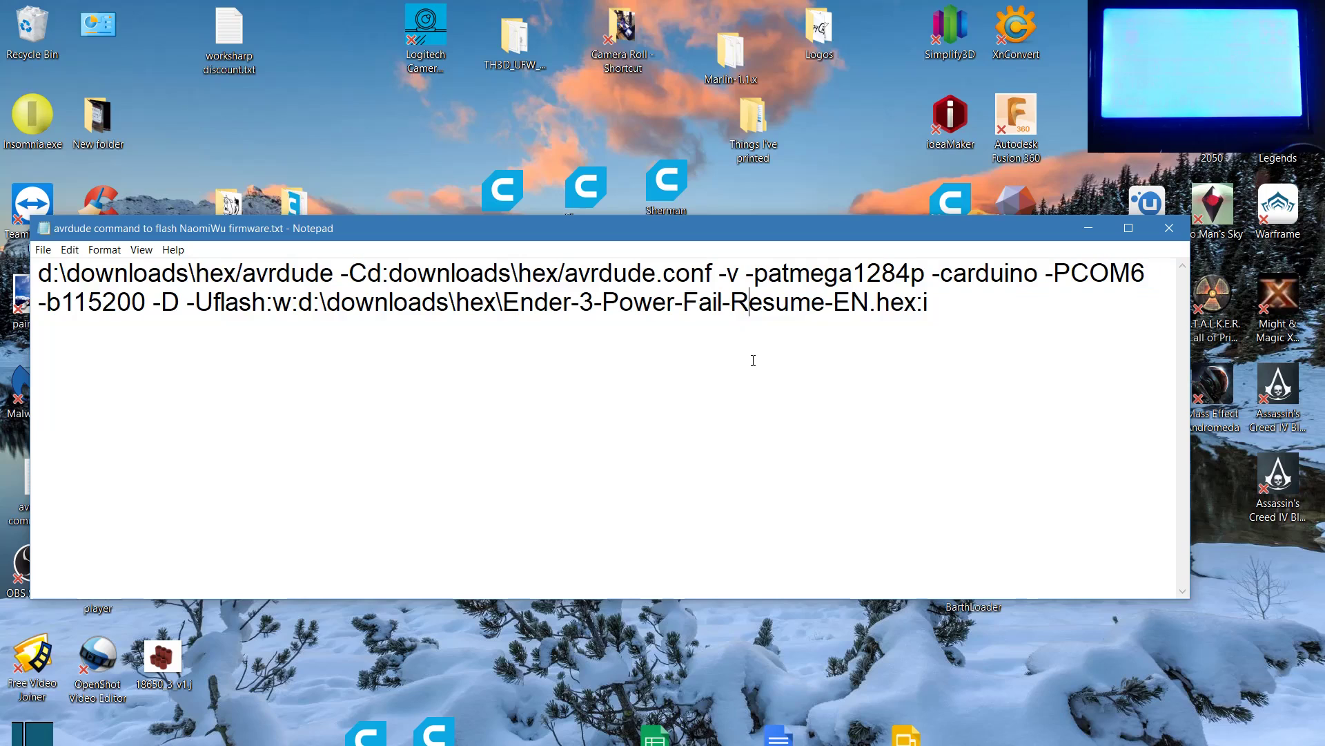
pyautogui.moveTo(417, 742)
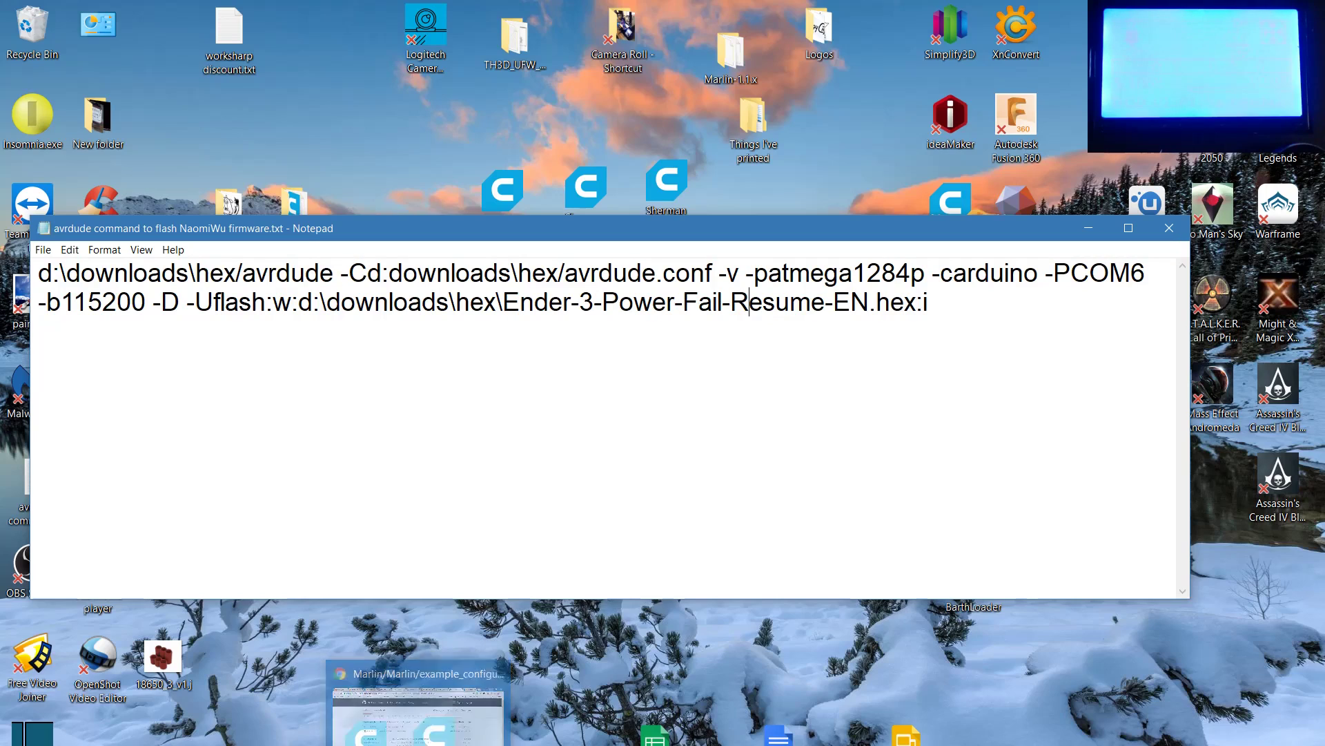
pyautogui.moveTo(675, 742)
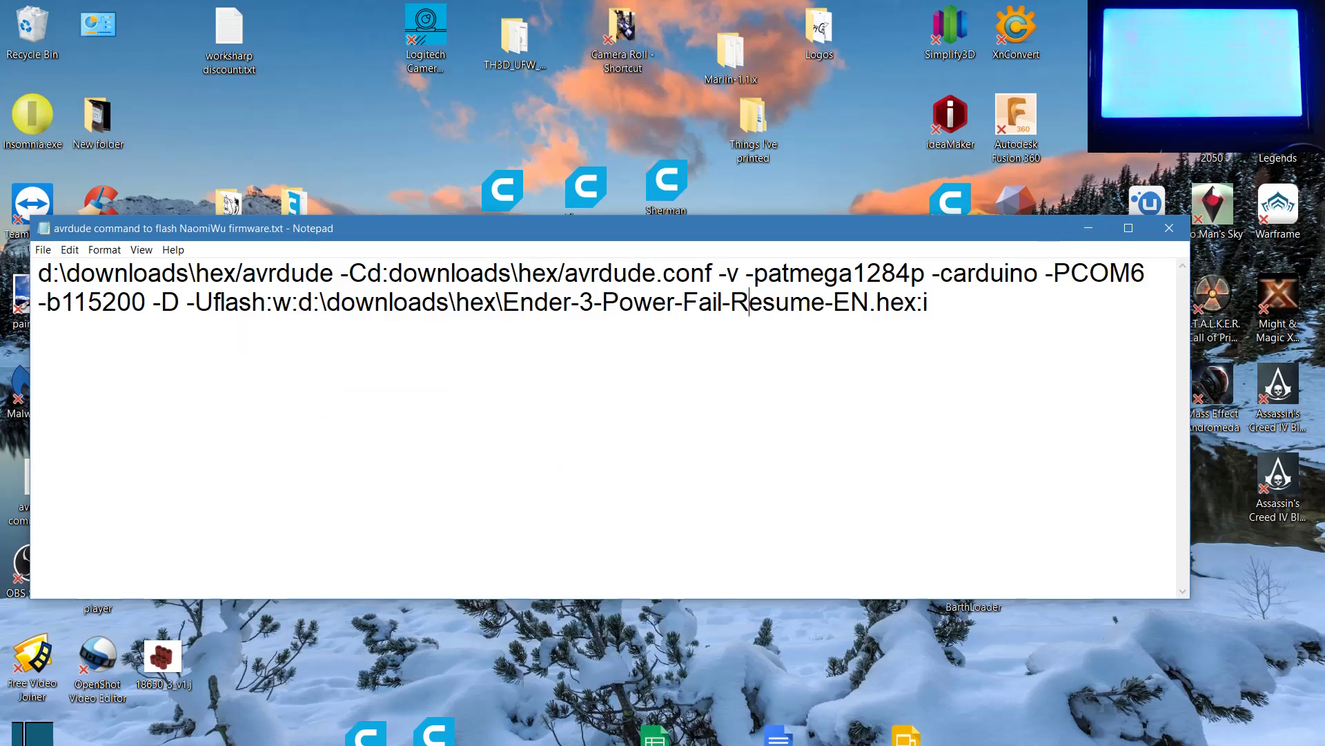
pyautogui.click(428, 666)
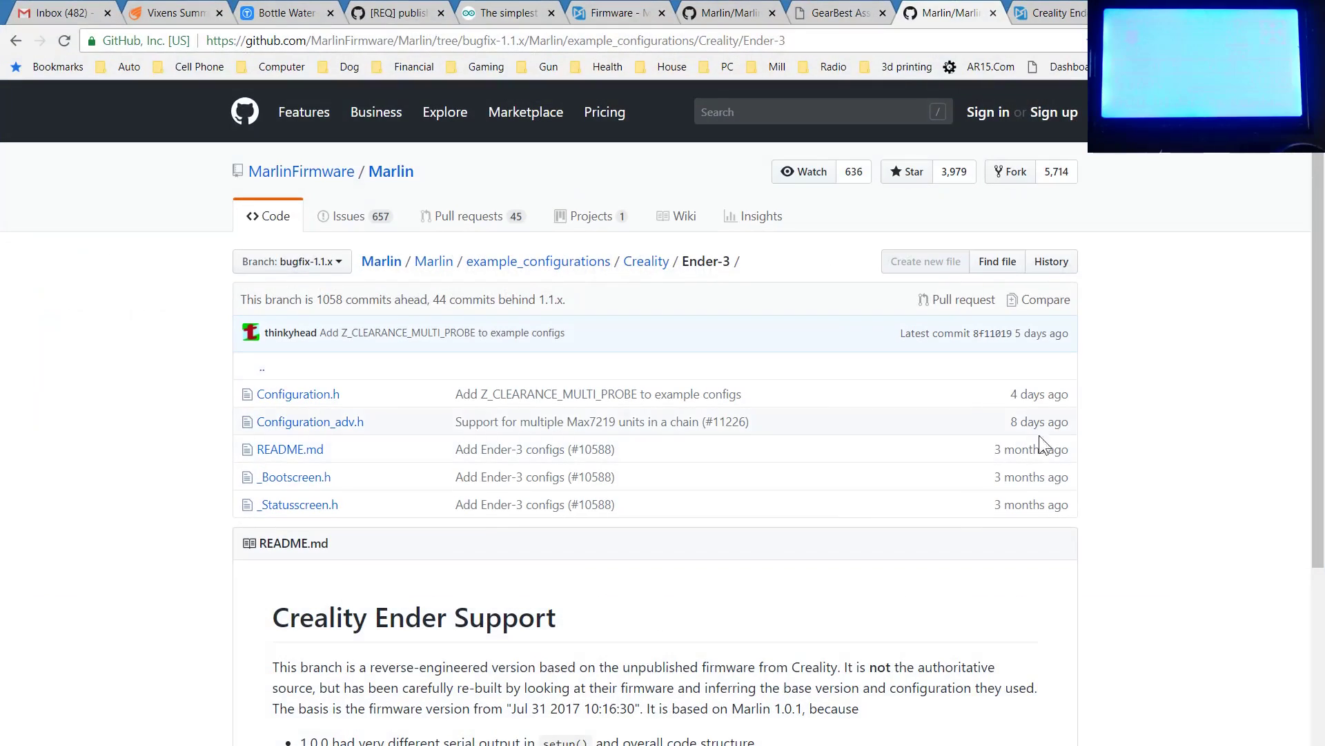
pyautogui.click(1056, 13)
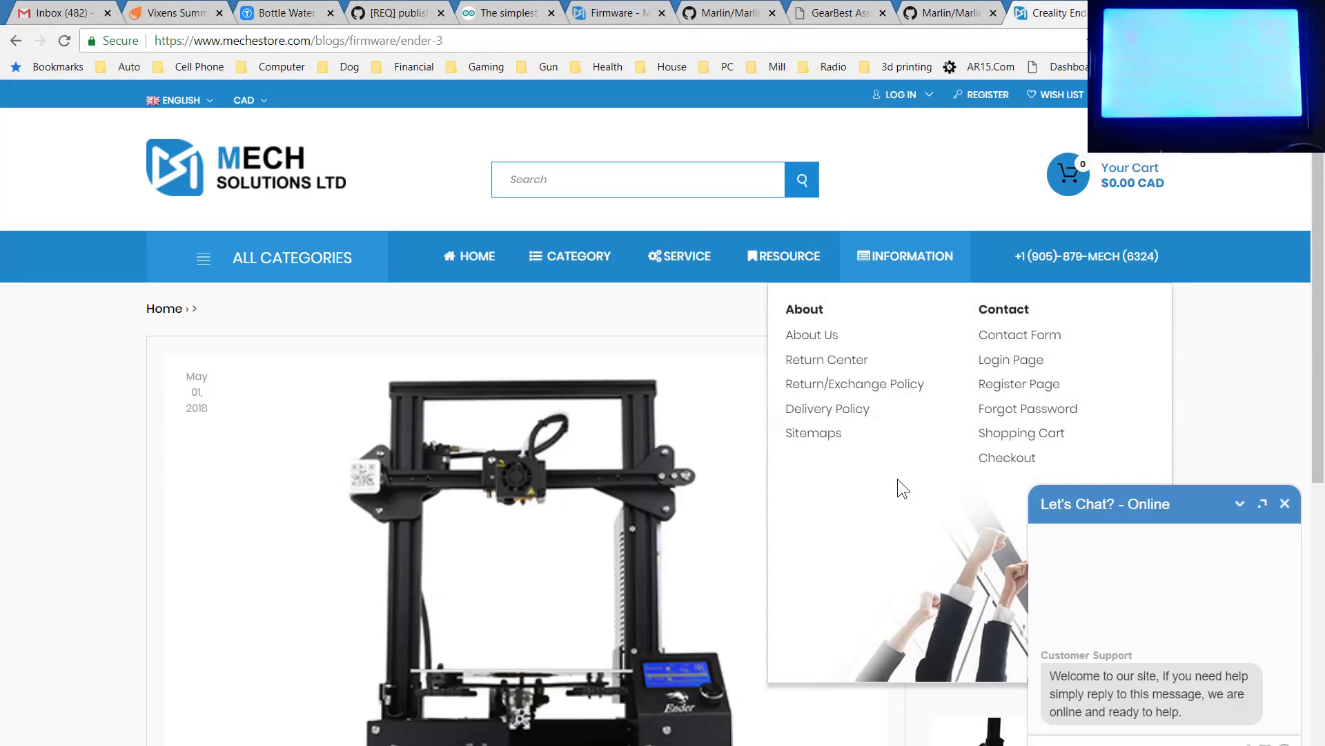
pyautogui.click(1285, 503)
pyautogui.scroll(-4, 515, 547)
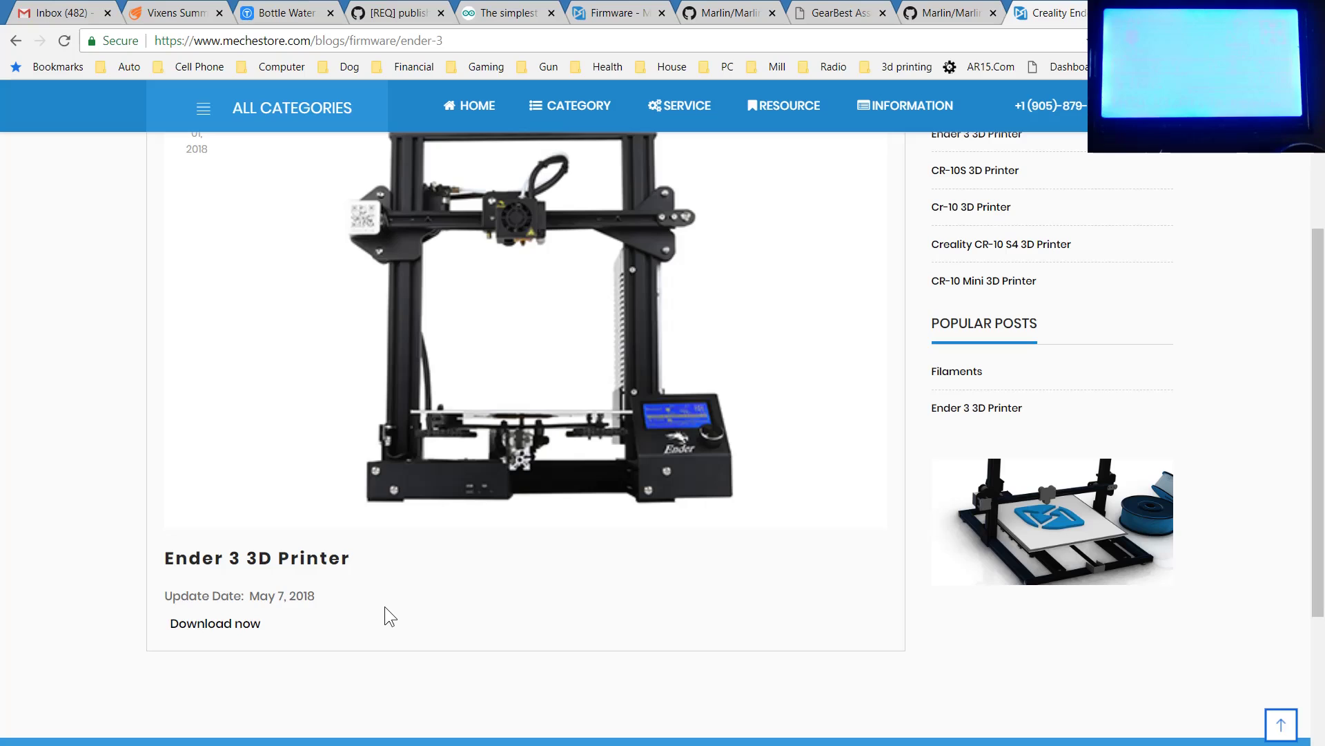
pyautogui.scroll(4, 383, 607)
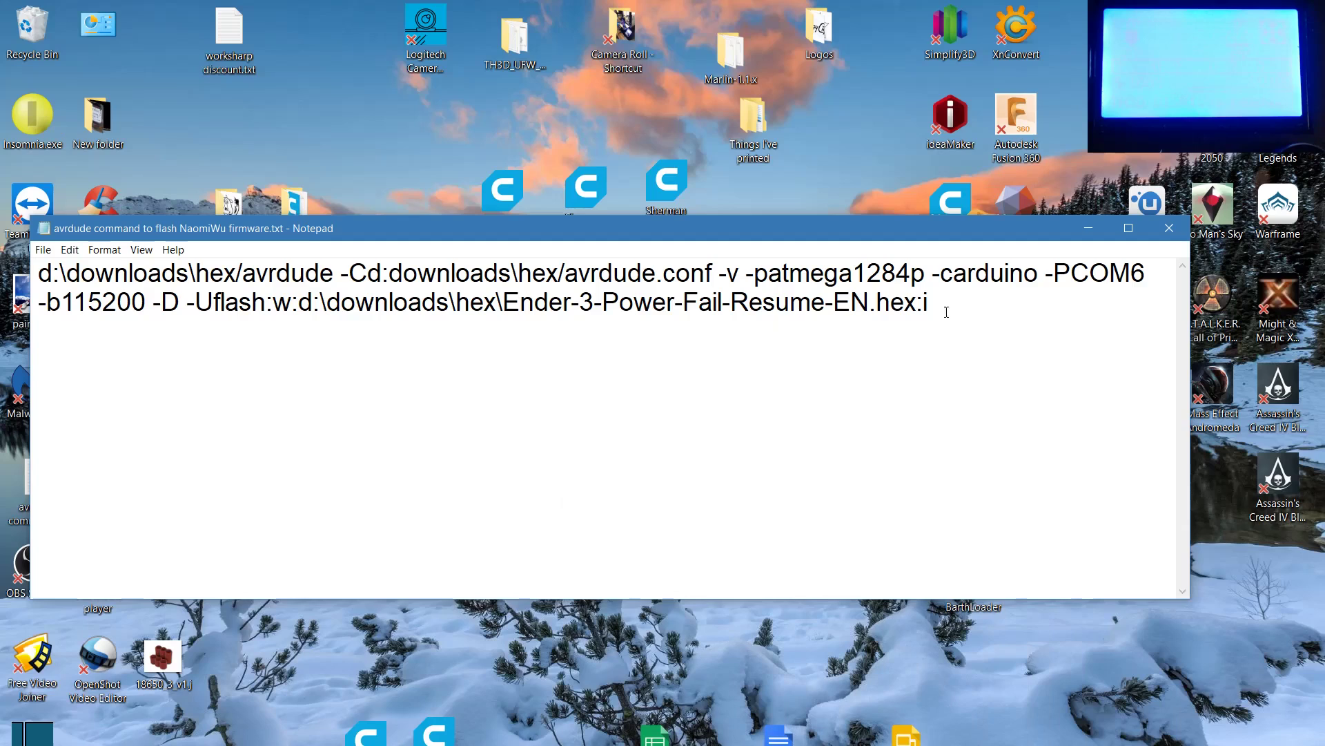
# Close the Notepad file containing the avrdude flash command.
pyautogui.click(1178, 228)
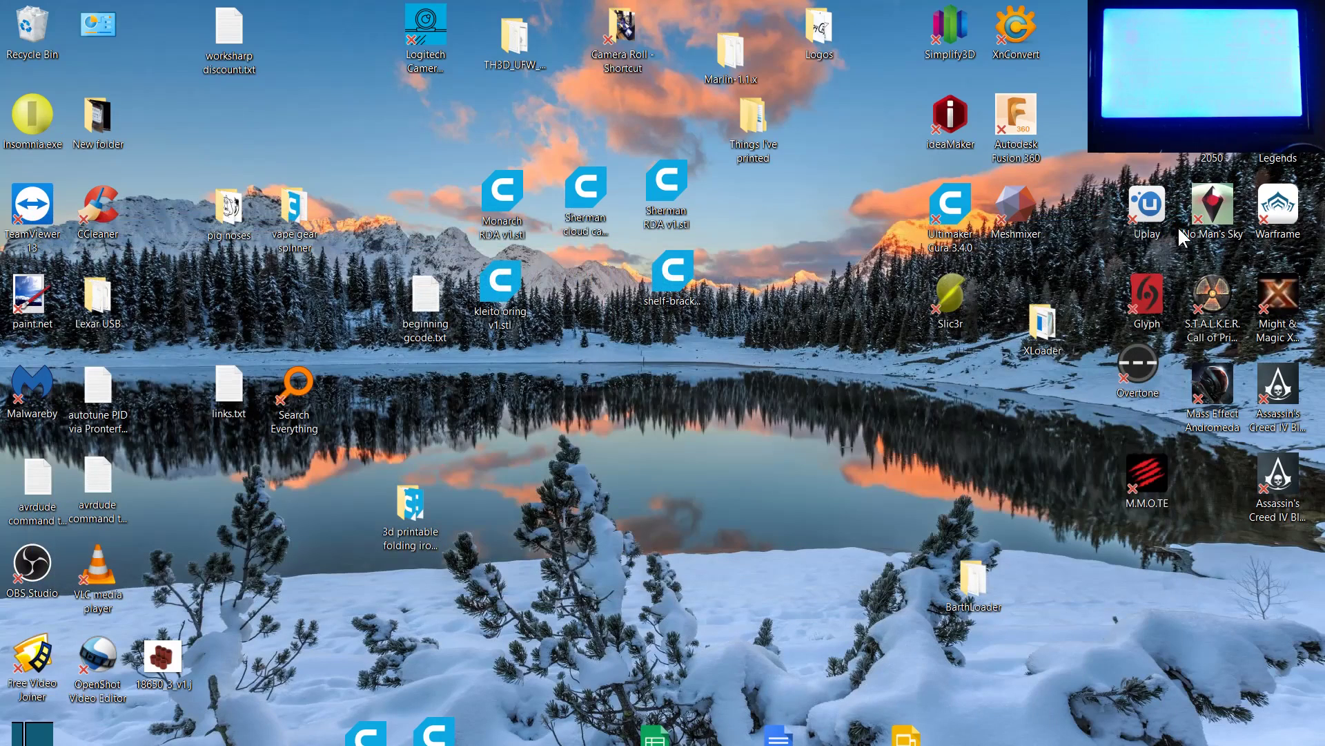
# Open the desktop text file "avrdude command to flash Mechstore hex file.txt" and copy its entire avrdude command.
pyautogui.click(38, 477)
pyautogui.doubleClick(78, 486)
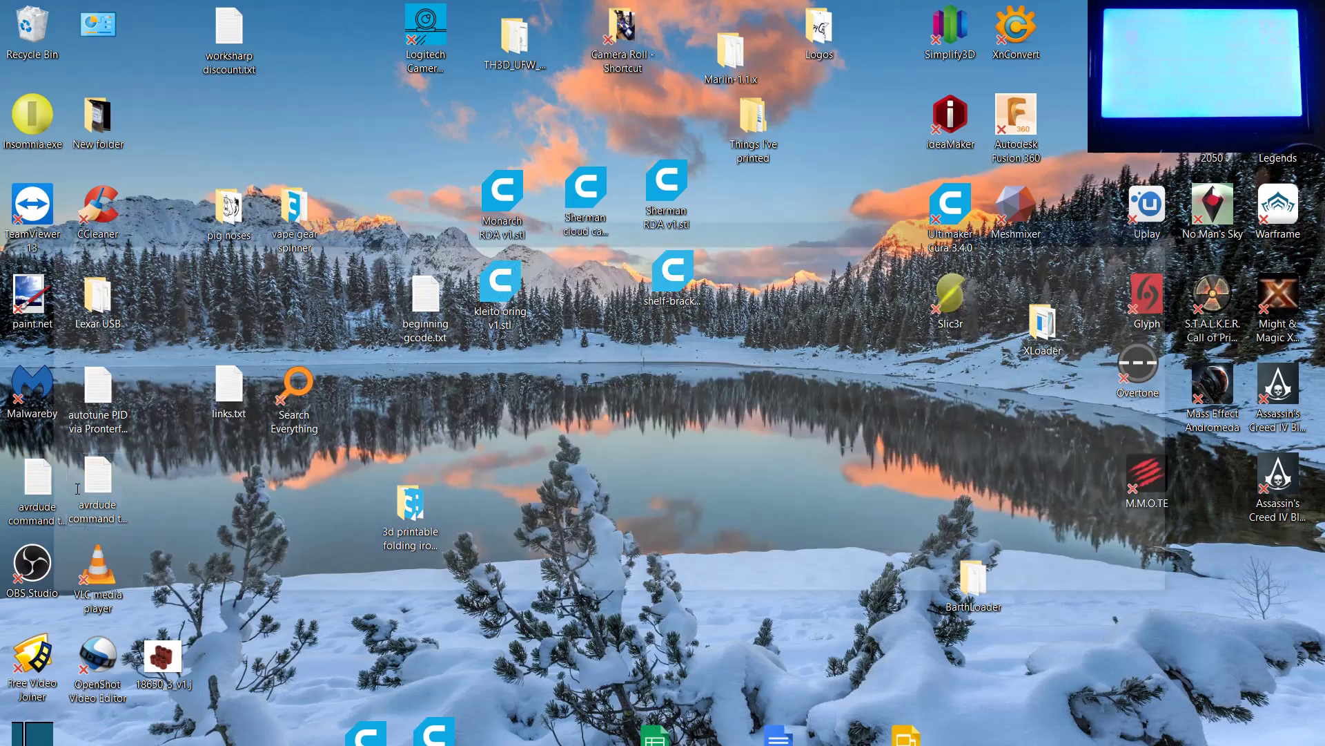
pyautogui.moveTo(775, 304); pyautogui.dragTo(38, 264)
pyautogui.press('super+c')
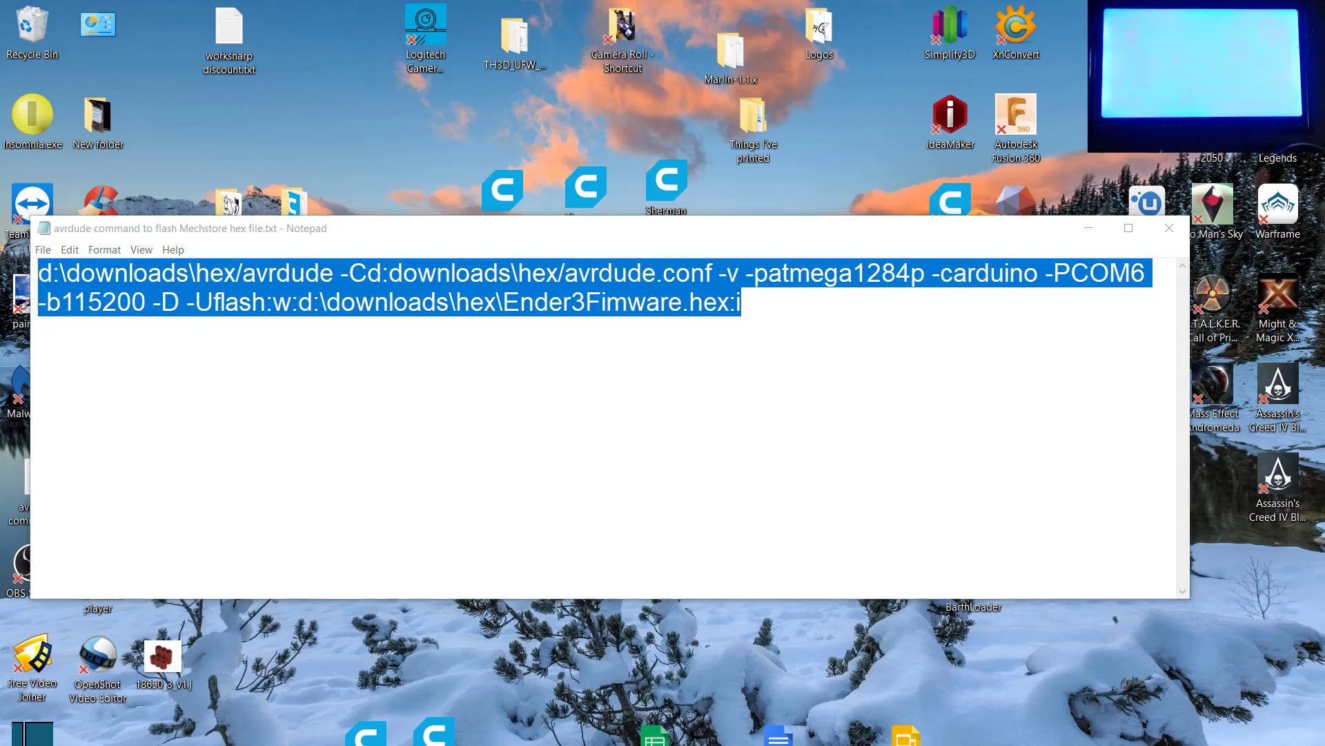
# Switch to the administrator Command Prompt and run the copied avrdude command to flash Ender3Fimware.hex over COM6 at 115200 baud.
pyautogui.moveTo(633, 742)
pyautogui.click(732, 697)
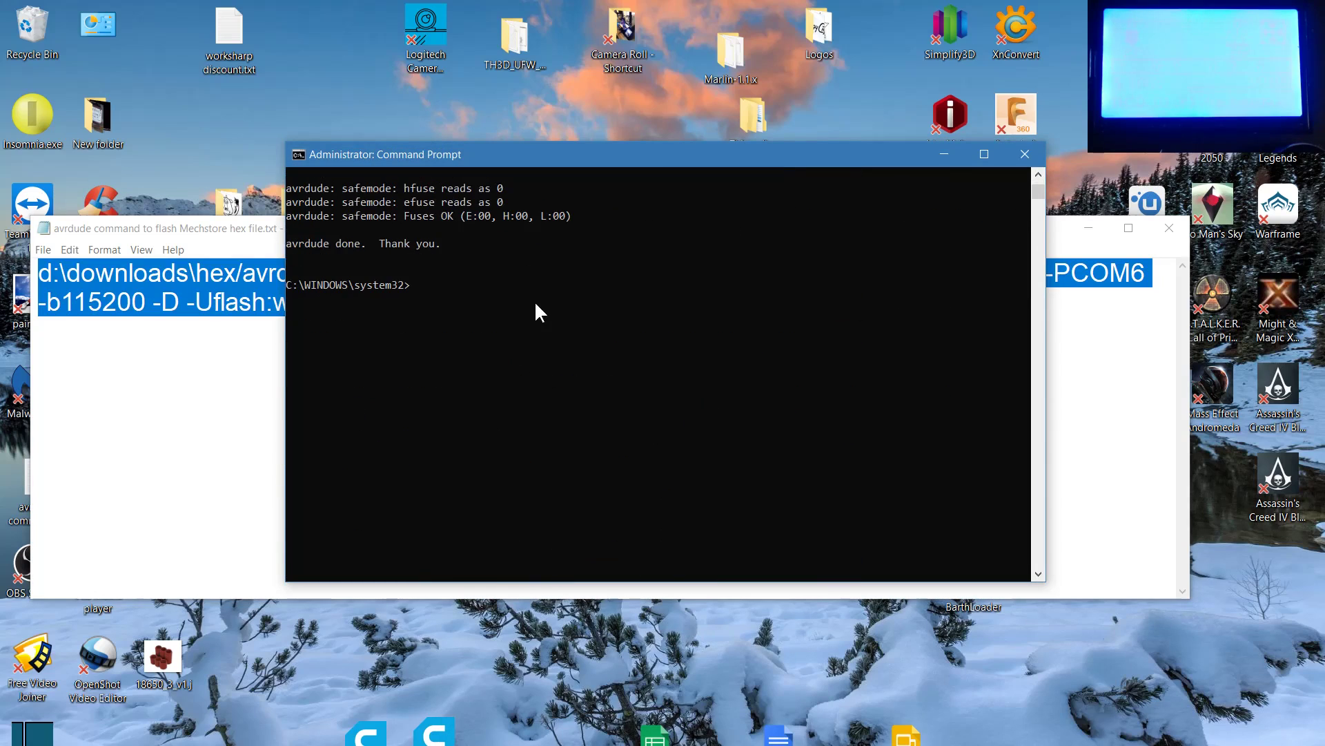
pyautogui.click(506, 287)
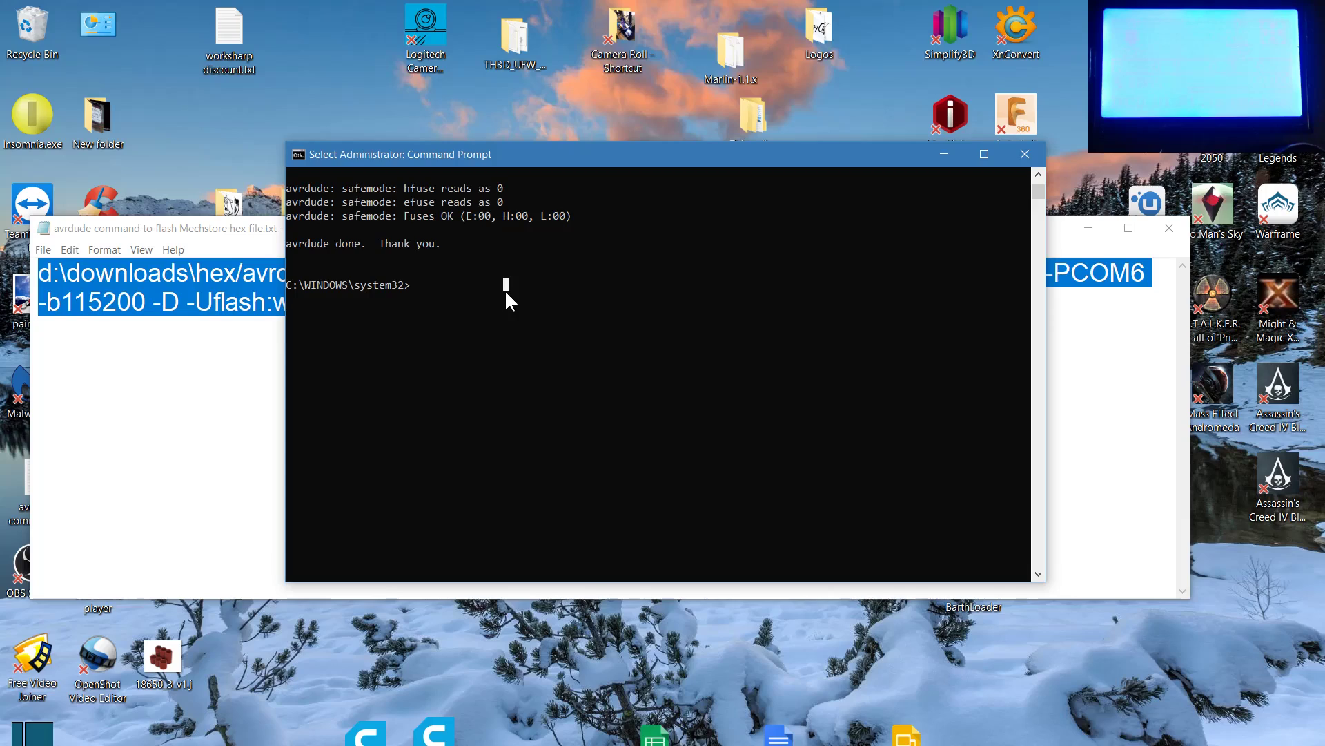
pyautogui.rightClick(504, 288)
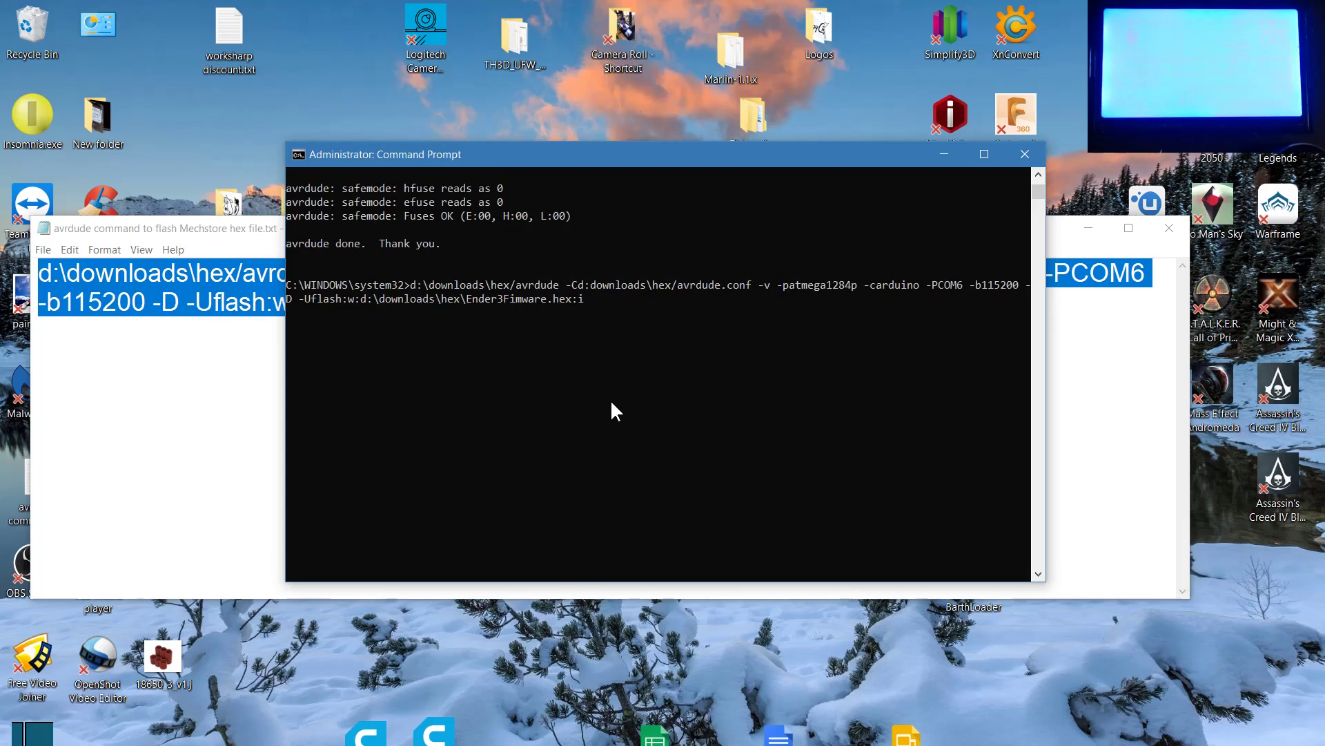
pyautogui.press('Return')
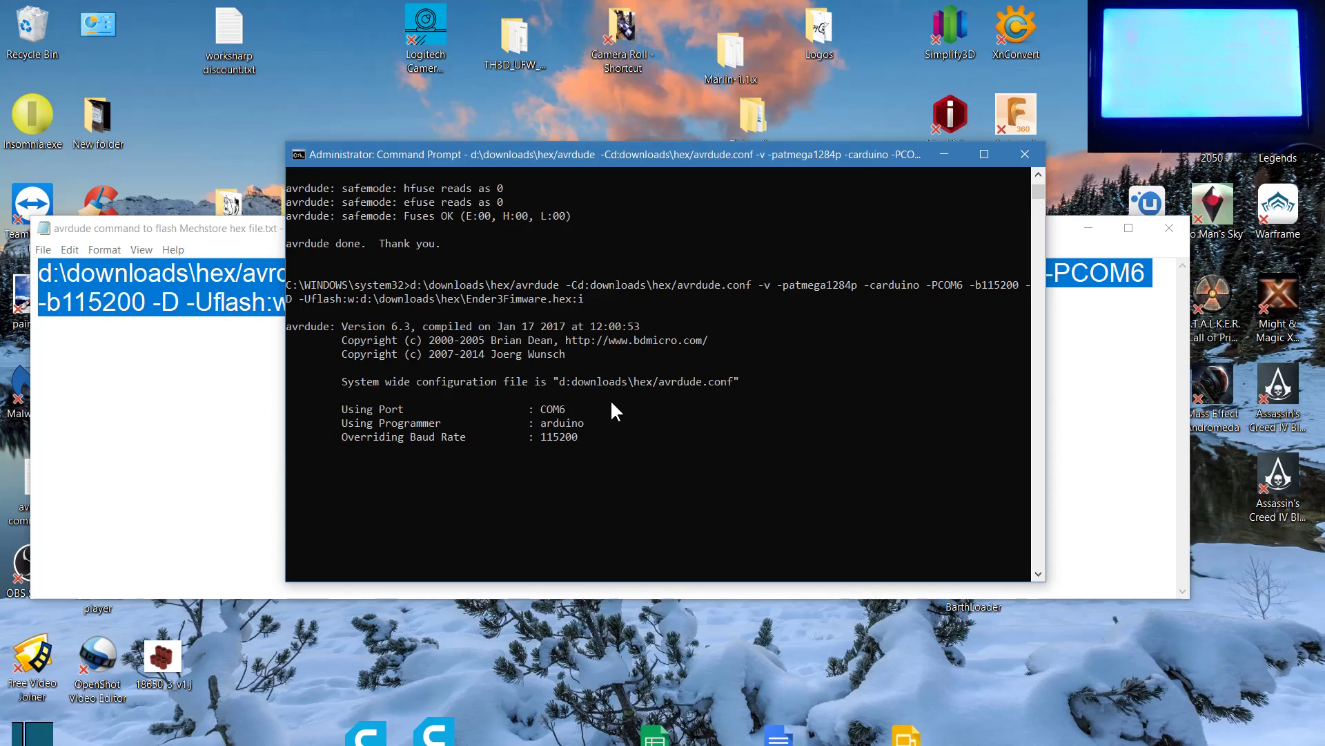